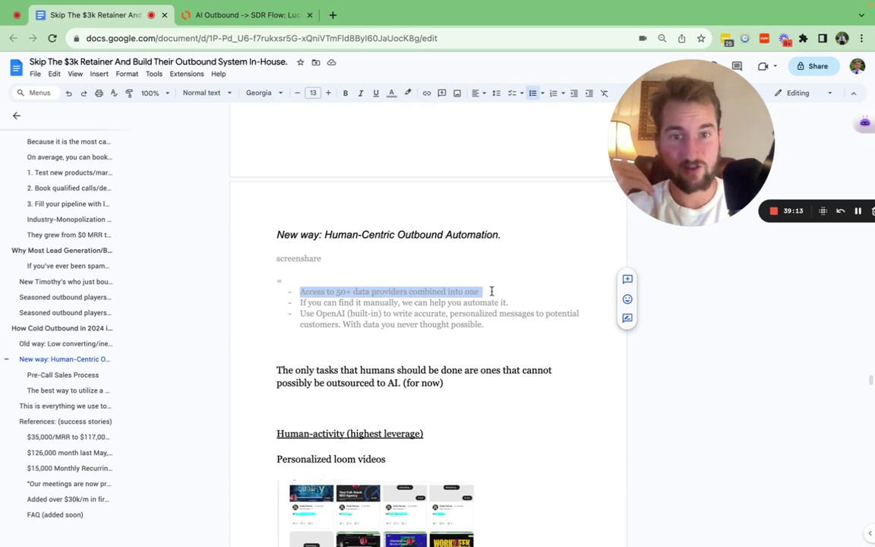
Read the bullet points on data providers, automation and OpenAI under the heading "New way: Human-Centric Outbound Automation", highlighting key phrases.
left_click(490, 291)
scroll(490, 291, "down", 1)
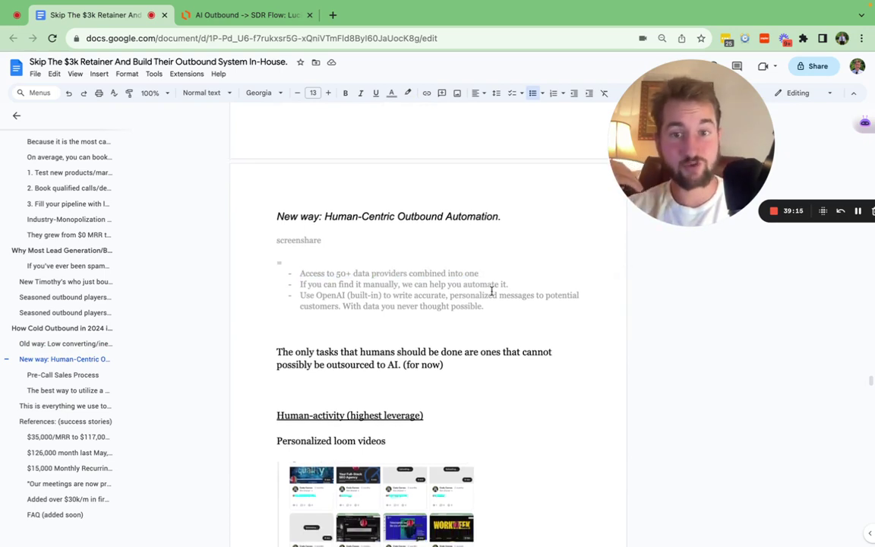
scroll(491, 291, "down", 1)
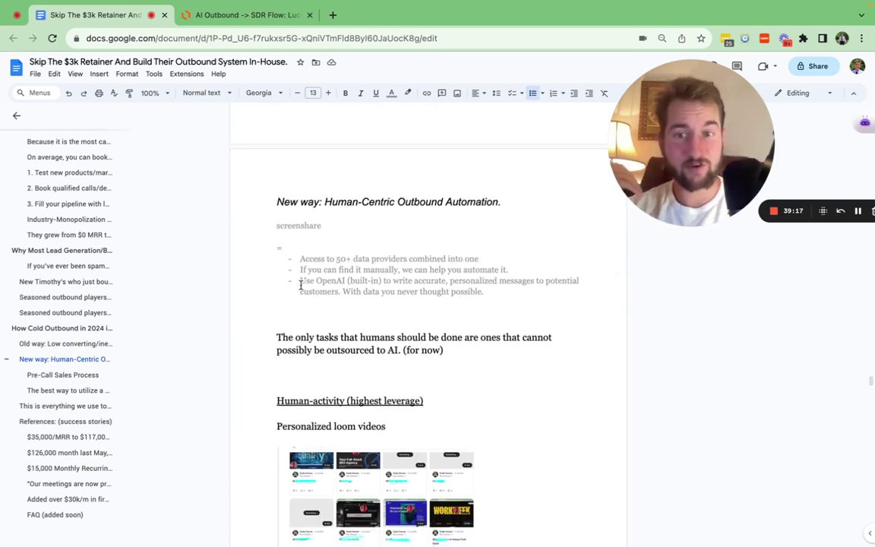
left_click_drag(392, 280, 538, 278)
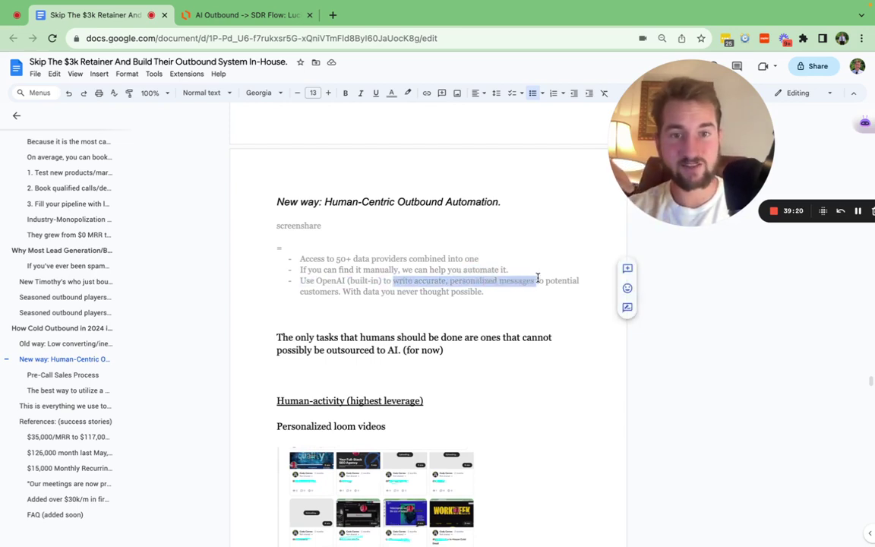
left_click(495, 287)
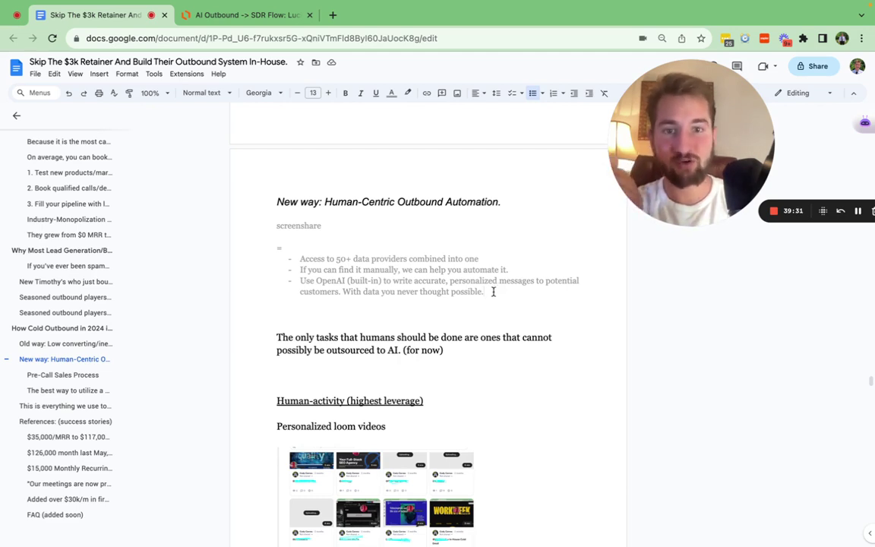
scroll(493, 292, "down", 1)
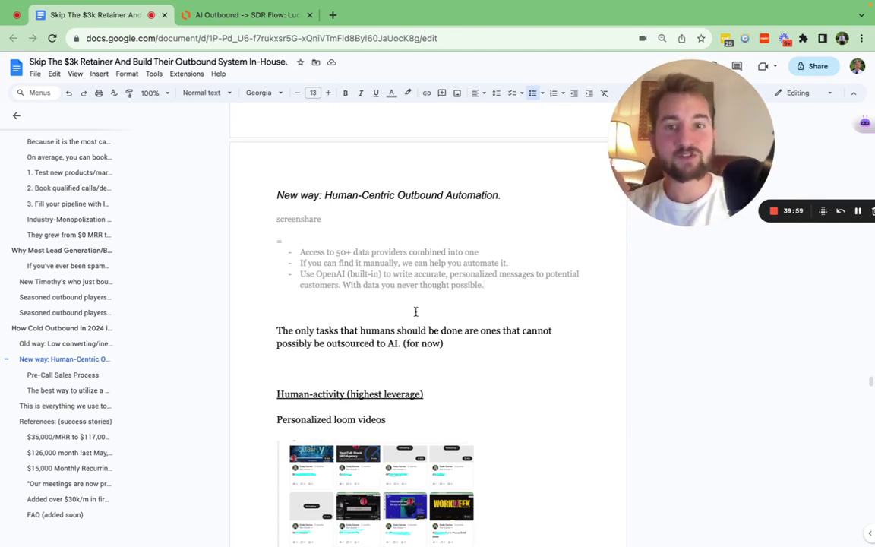
left_click_drag(335, 252, 387, 255)
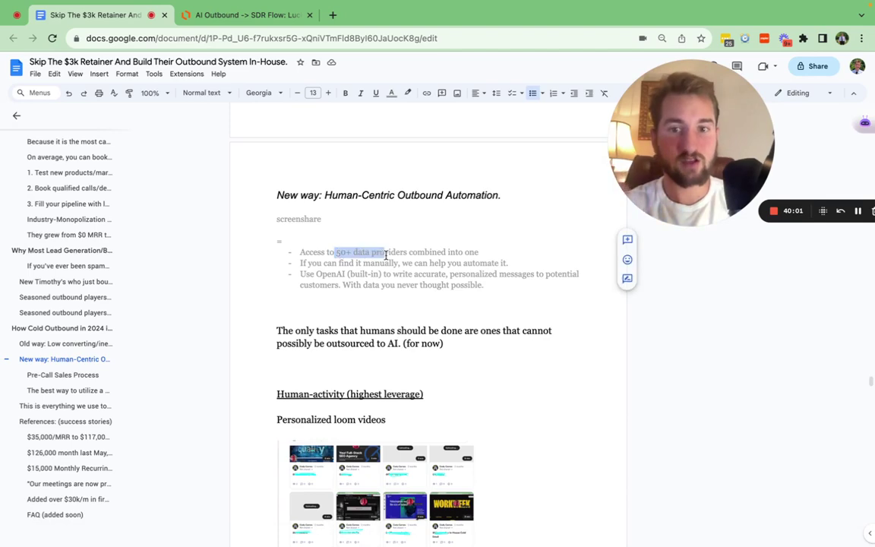
left_click(407, 319)
Switch to the New Table Example in SigmaOS and look through the new and popular data enrichment actions.
key("ctrl+Right")
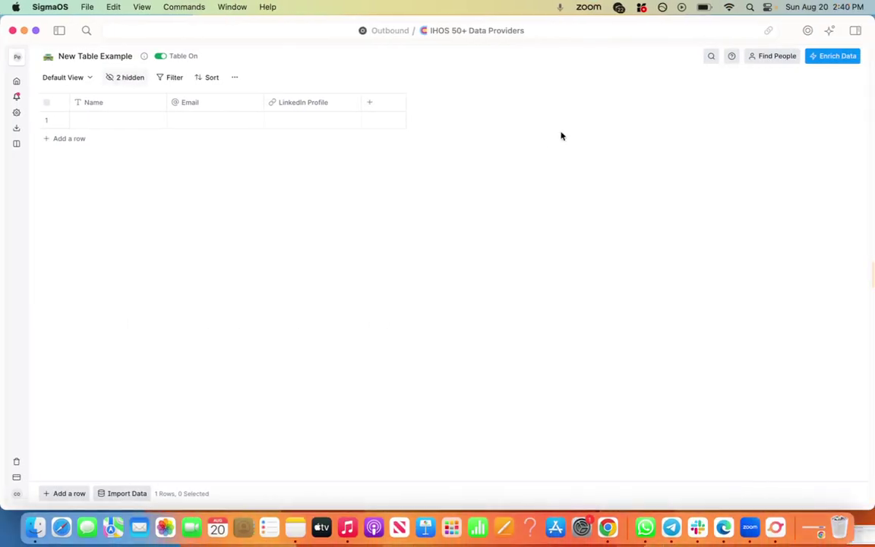
left_click(833, 57)
scroll(401, 277, "down", 2)
scroll(400, 277, "down", 6)
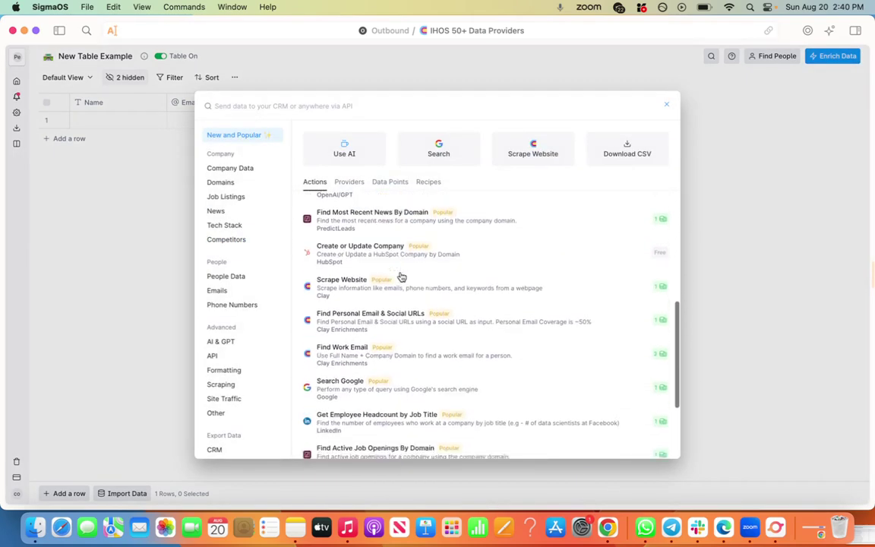
scroll(401, 277, "down", 2)
scroll(401, 277, "up", 2)
scroll(401, 277, "down", 3)
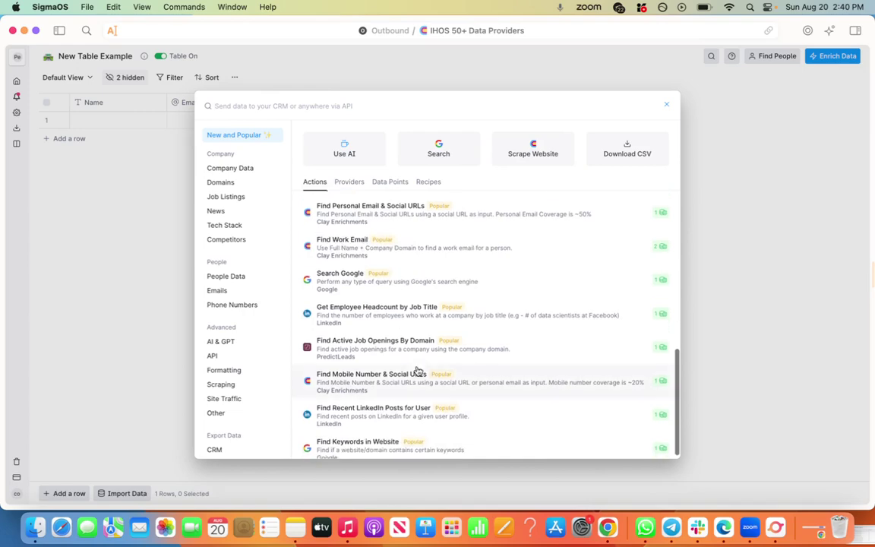
scroll(475, 367, "up", 10)
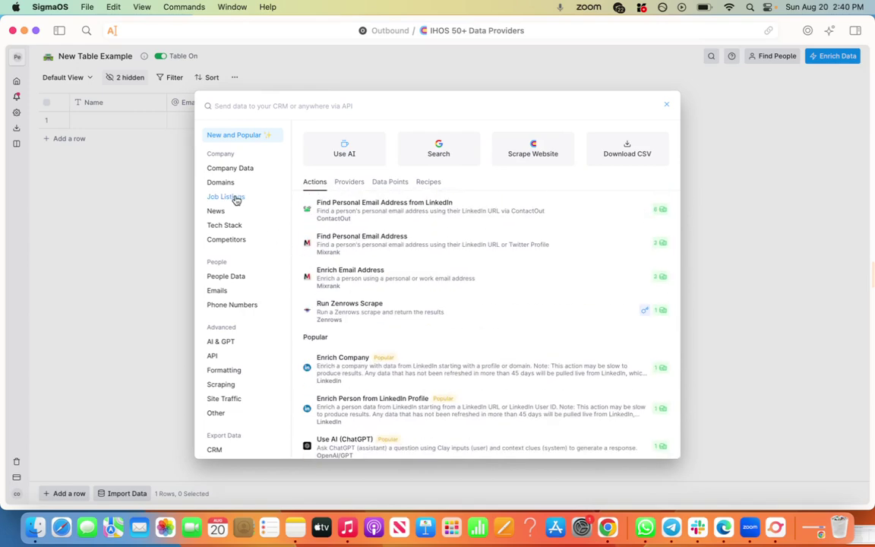
Review the available enrichments for company job listings, news and tech stack.
left_click(236, 198)
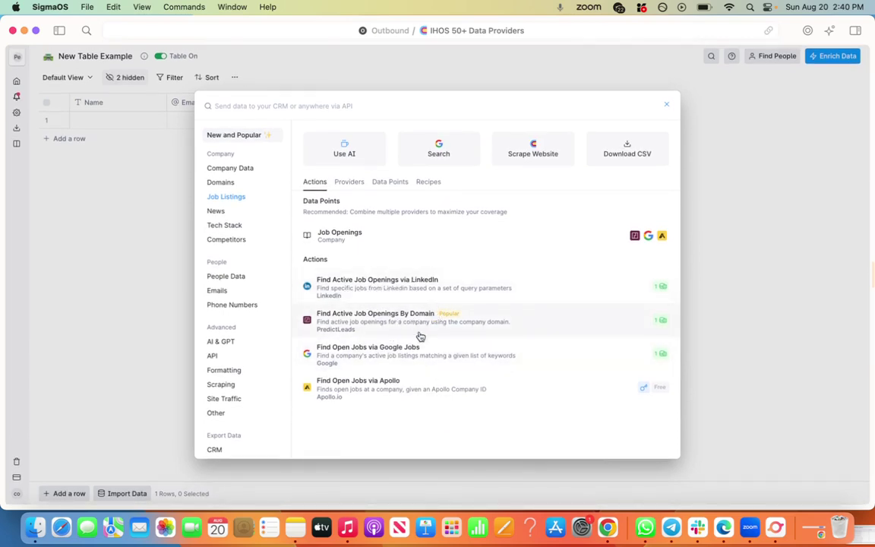
left_click(216, 211)
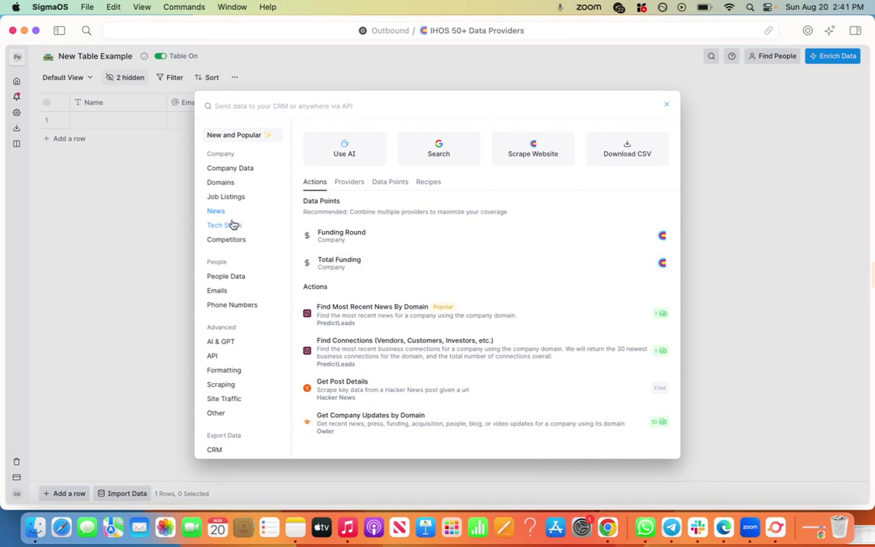
left_click(232, 225)
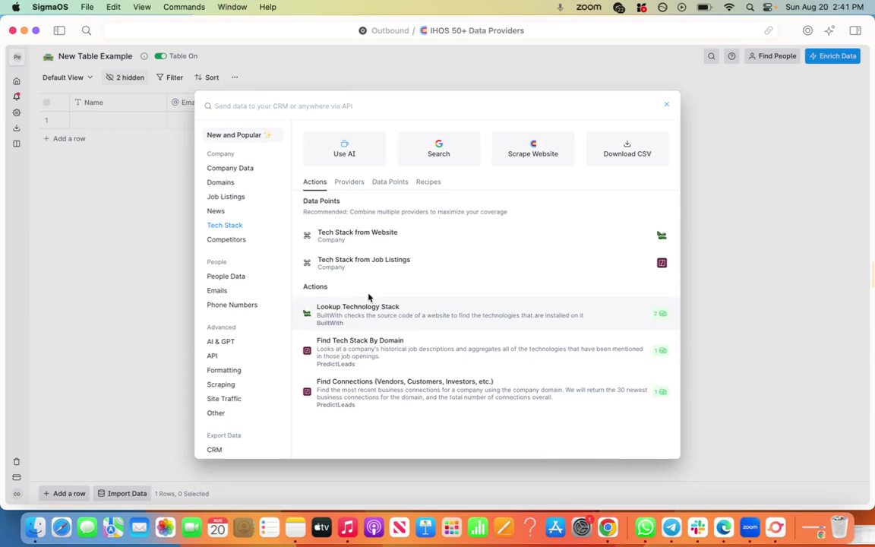
left_click(226, 197)
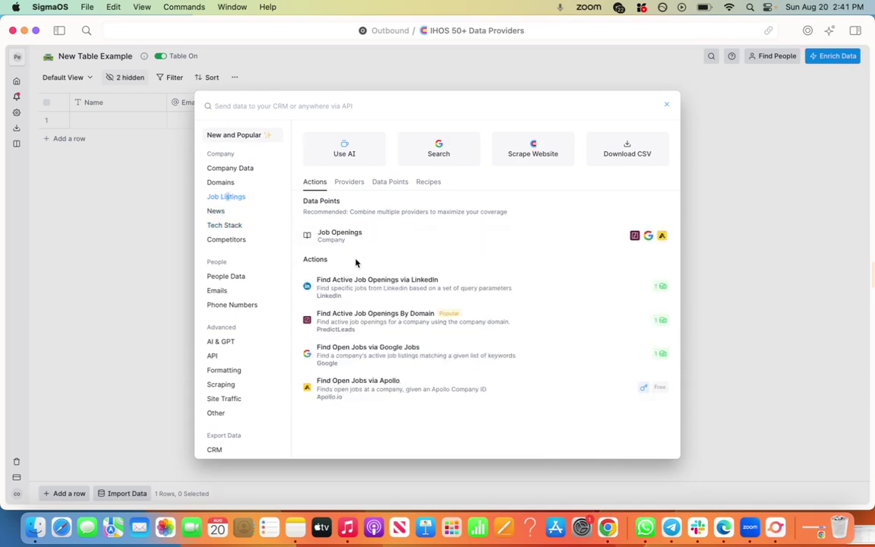
Examine the company data enrichments, covering both the data points and the provider actions.
left_click(227, 168)
scroll(375, 307, "down", 1)
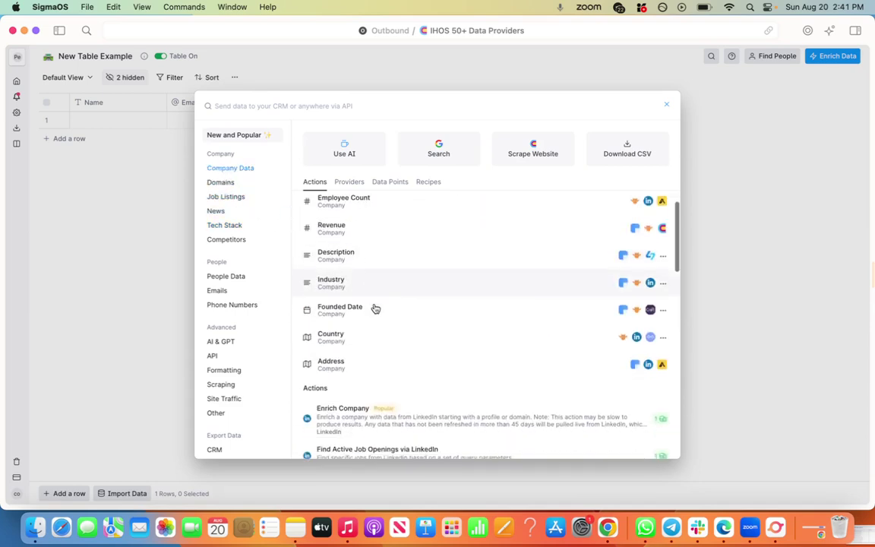
scroll(375, 307, "up", 1)
scroll(349, 216, "down", 3)
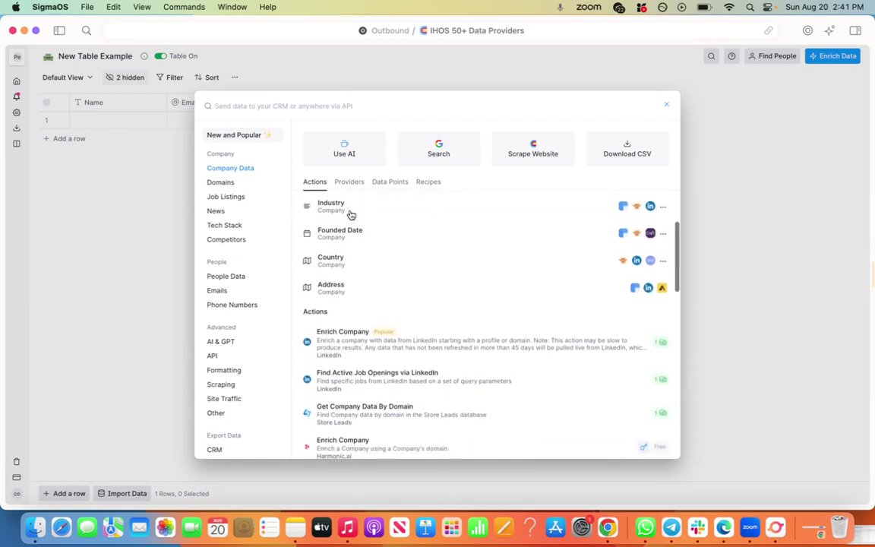
scroll(351, 220, "down", 4)
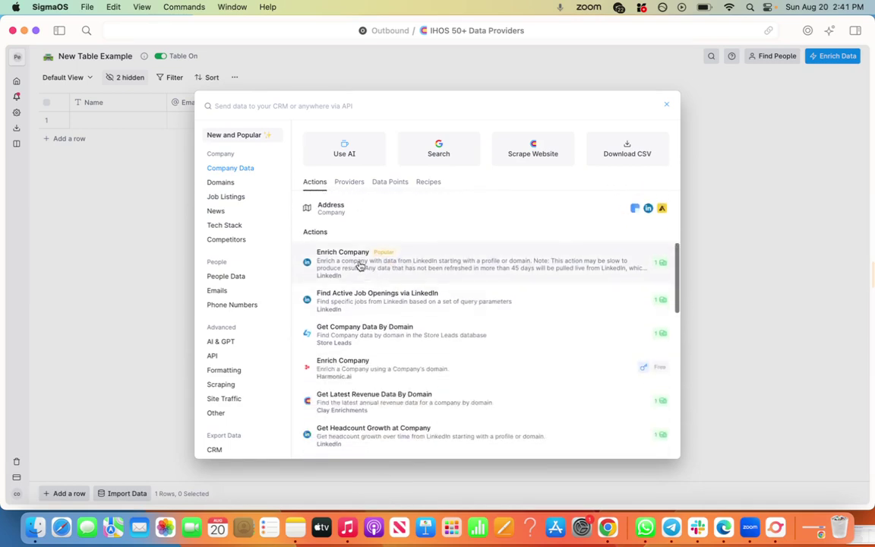
scroll(377, 258, "down", 1)
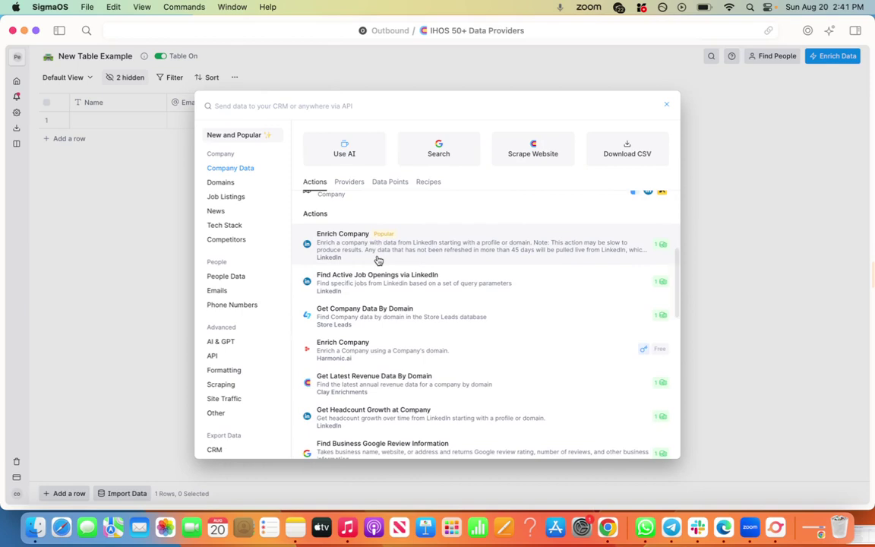
scroll(390, 309, "down", 3)
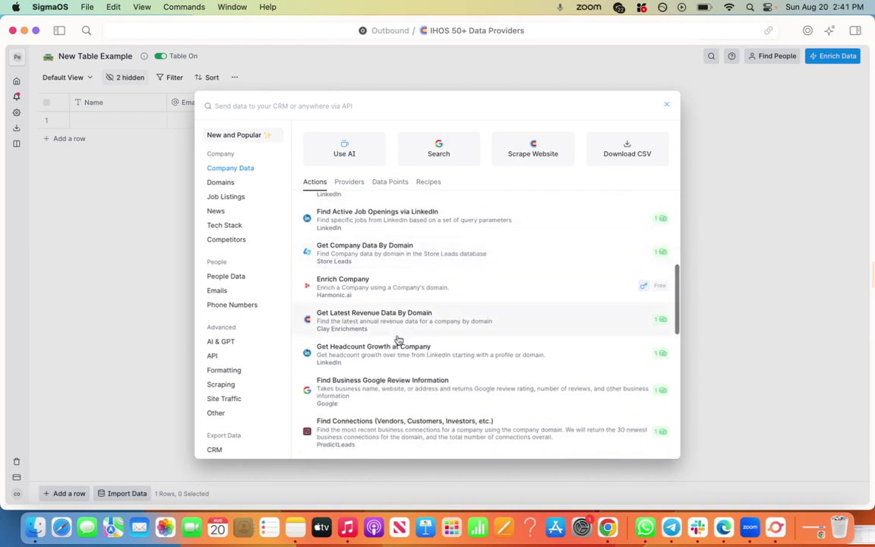
scroll(398, 340, "down", 1)
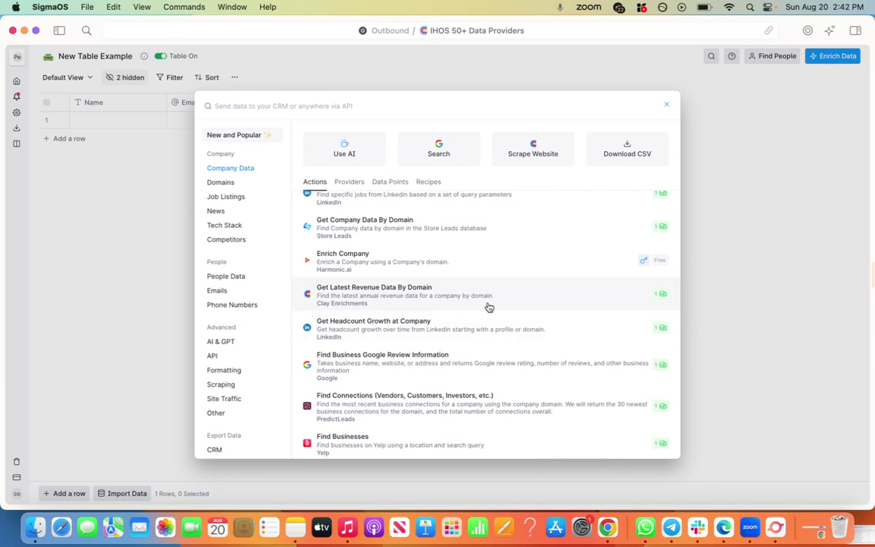
scroll(489, 307, "down", 5)
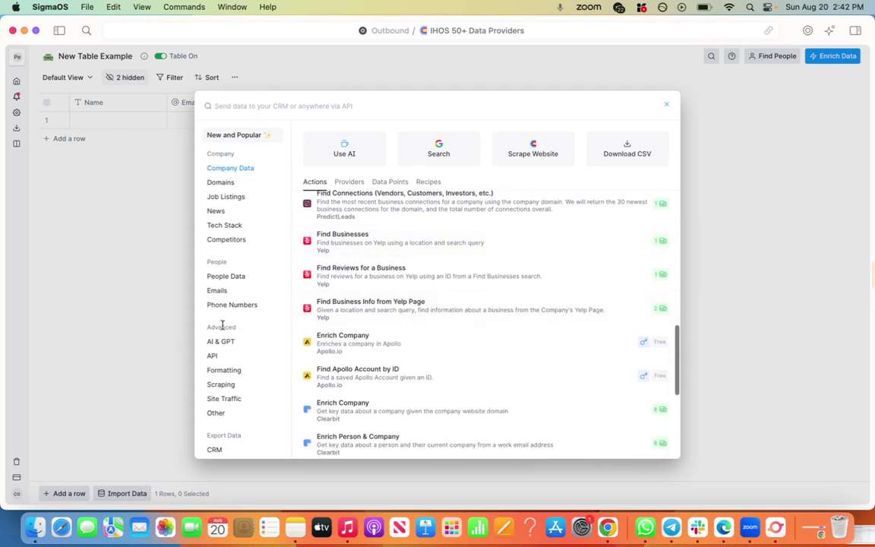
Check which enrichment actions are offered for site traffic and in the Other category.
scroll(224, 326, "down", 2)
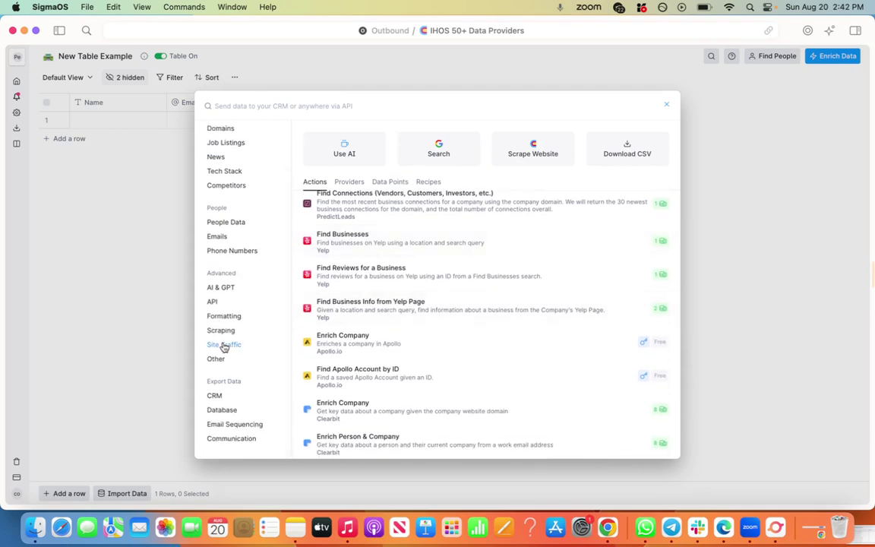
left_click(224, 345)
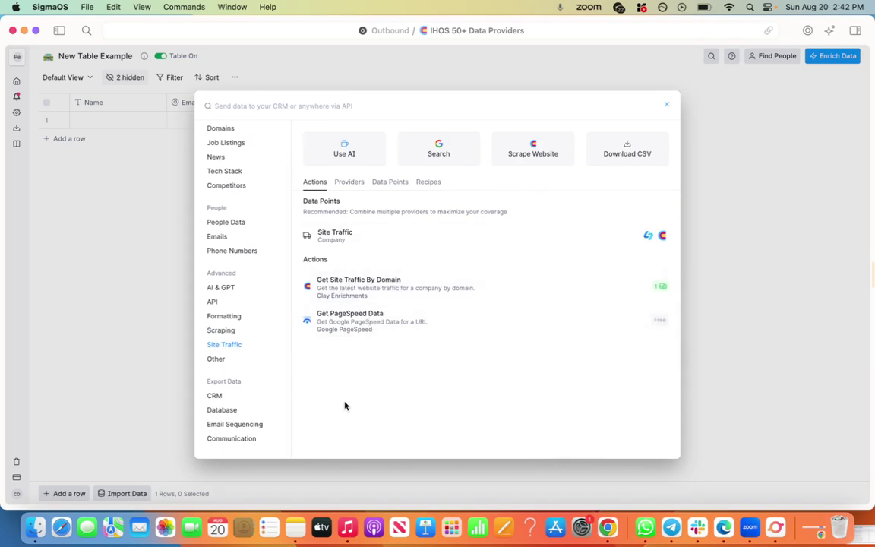
left_click(218, 360)
scroll(377, 334, "down", 3)
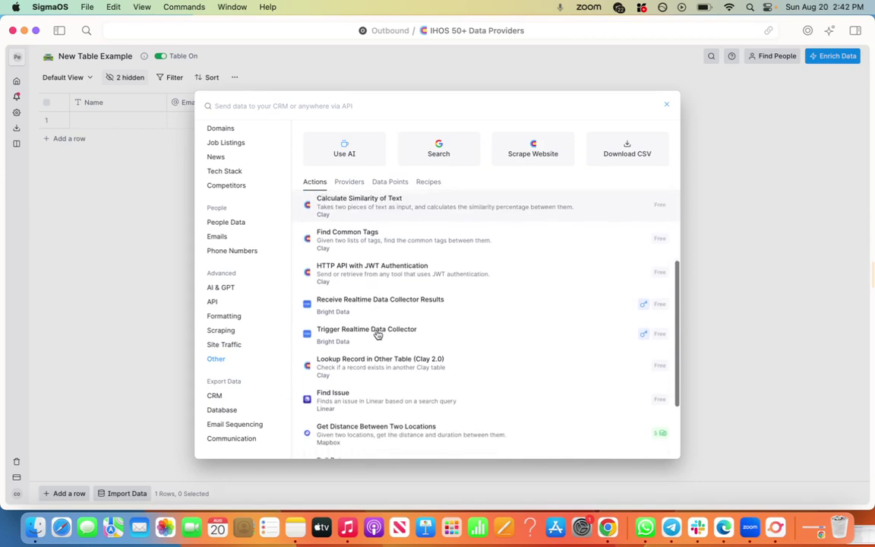
scroll(229, 357, "down", 1)
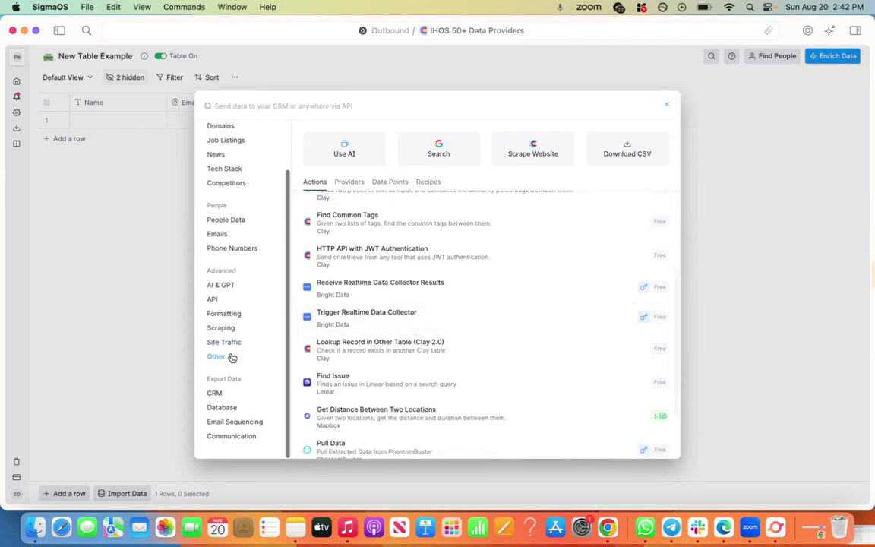
Review the email sequencing export actions for sending leads to outreach tools.
left_click(238, 427)
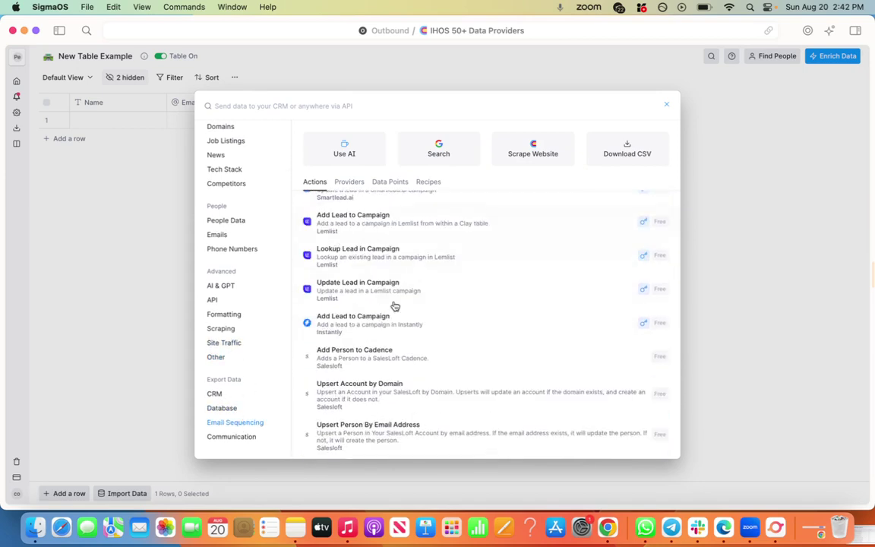
scroll(394, 306, "up", 5)
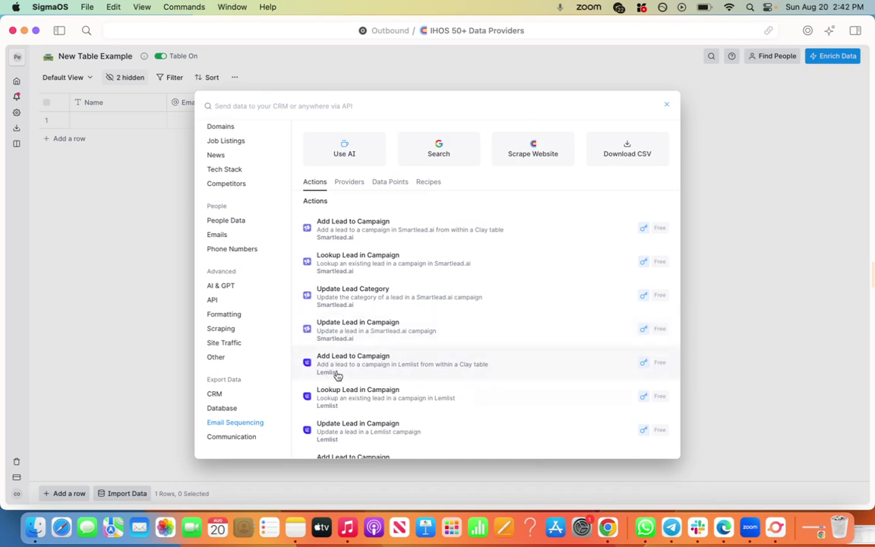
scroll(330, 351, "down", 5)
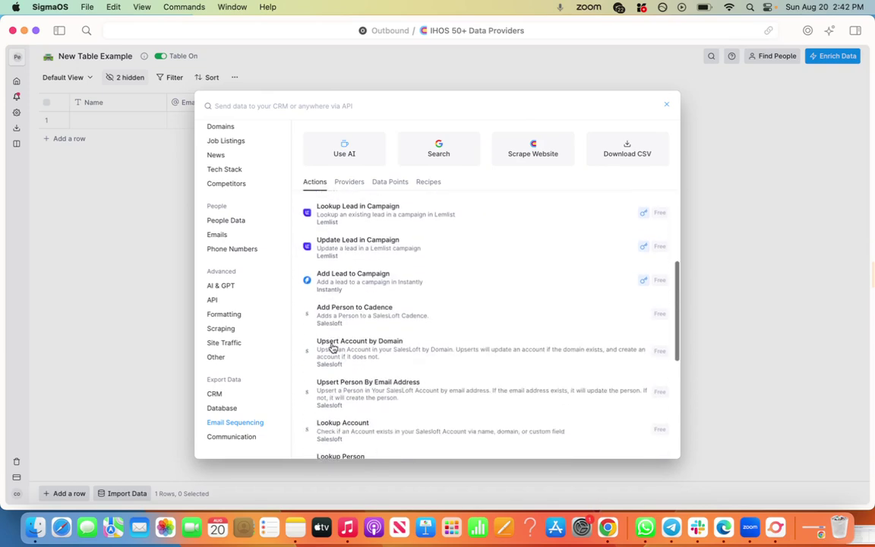
scroll(335, 334, "up", 5)
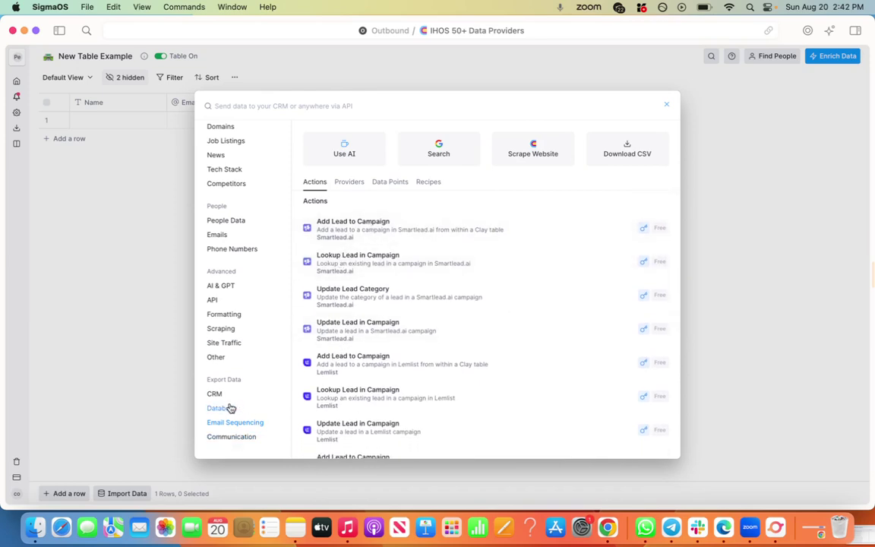
Look over the database export actions for Google Sheets and Airtable.
left_click(230, 409)
scroll(343, 276, "down", 5)
scroll(344, 274, "up", 5)
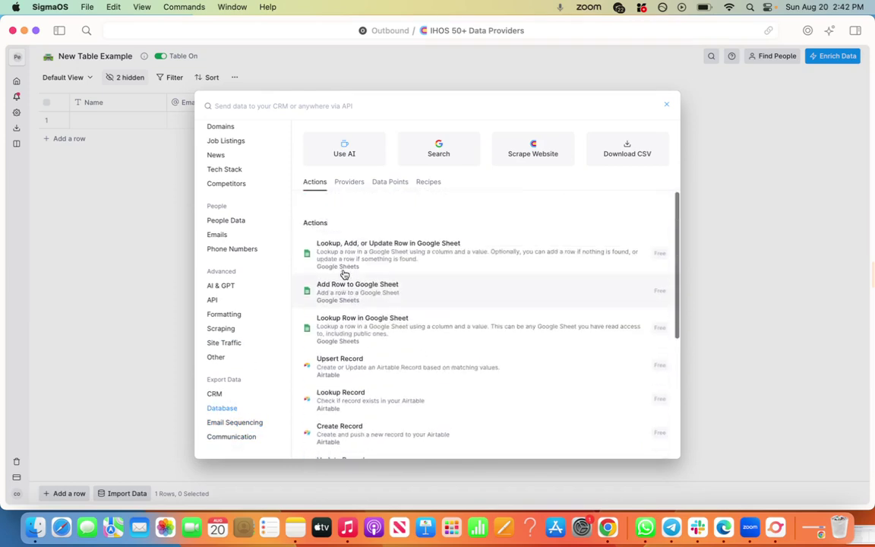
View the AI & GPT actions and the Use AI (ChatGPT) prompt setup, and return to the enrichment catalogue.
scroll(249, 297, "up", 4)
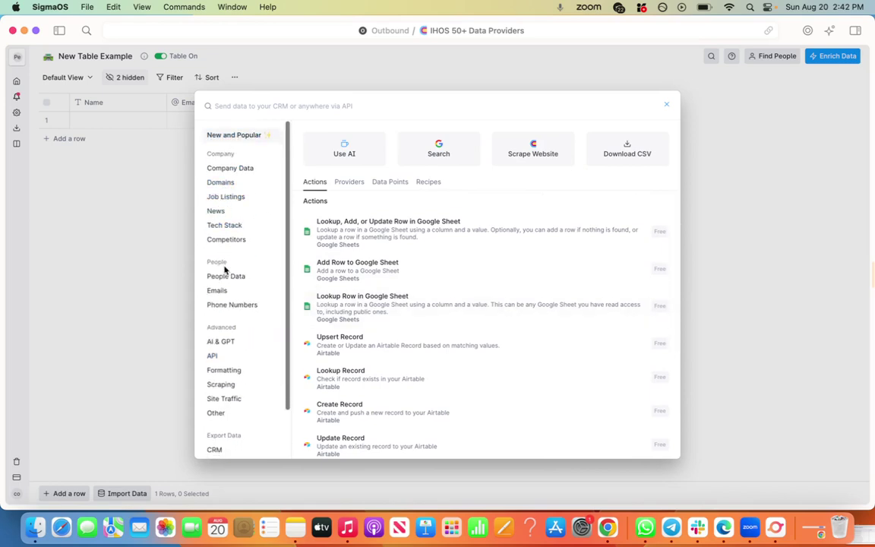
left_click(219, 341)
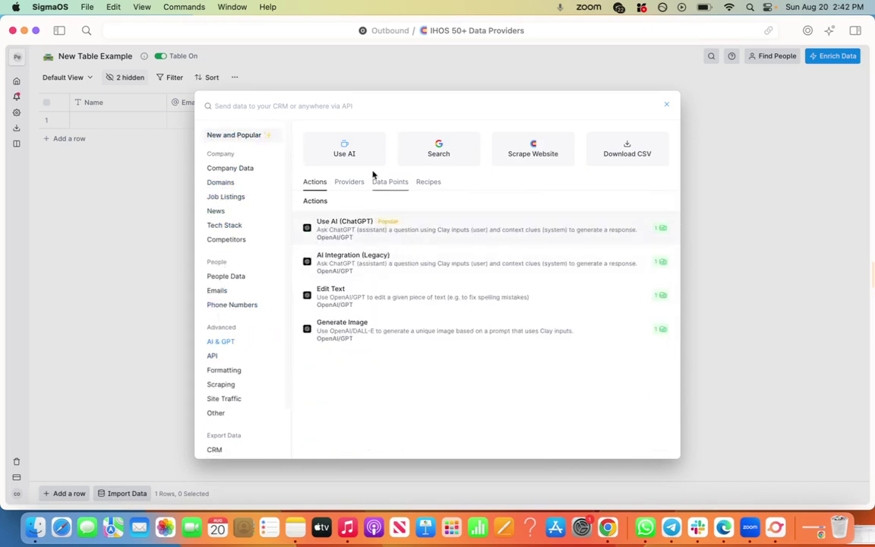
left_click(348, 157)
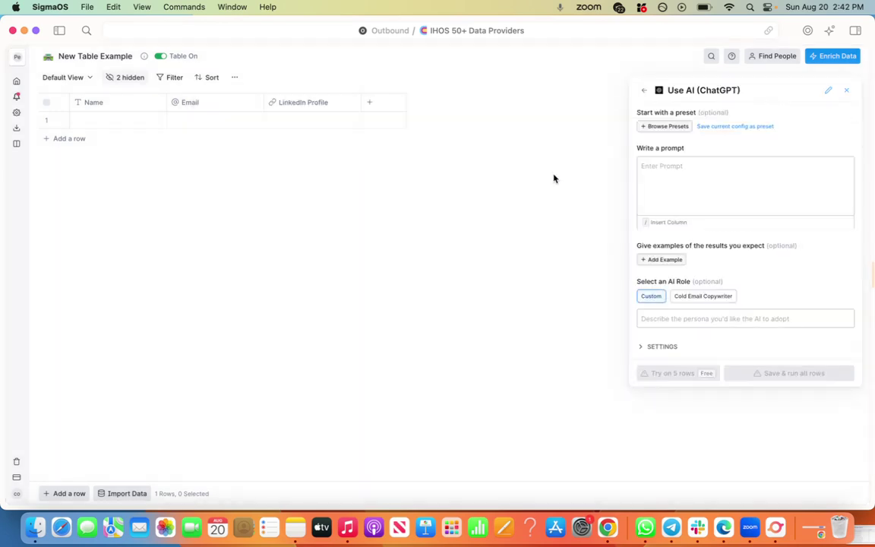
left_click(685, 200)
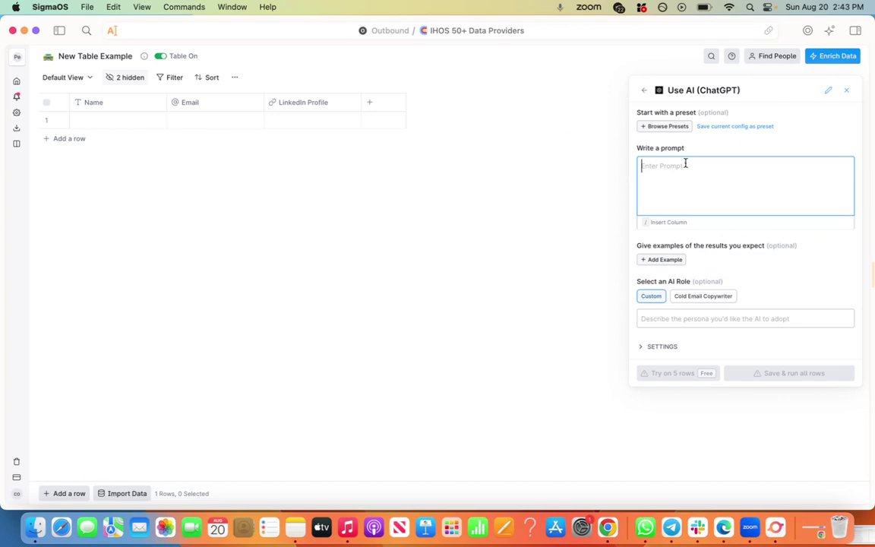
left_click(814, 59)
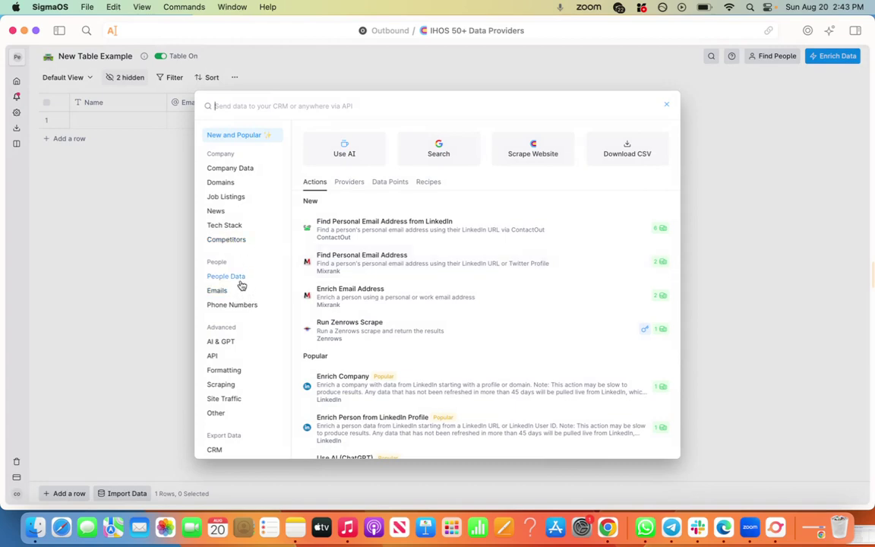
View the news data points and actions available for companies in the enrichment catalogue.
left_click(228, 215)
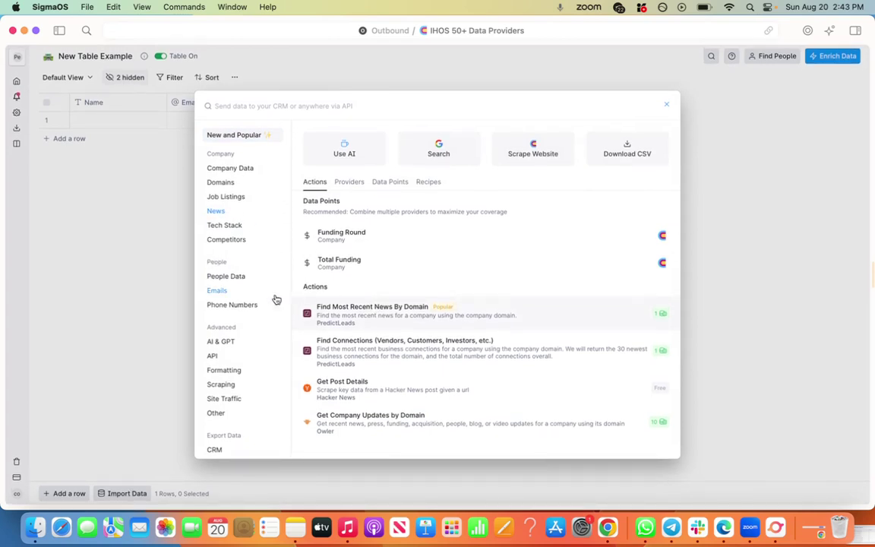
scroll(224, 297, "down", 1)
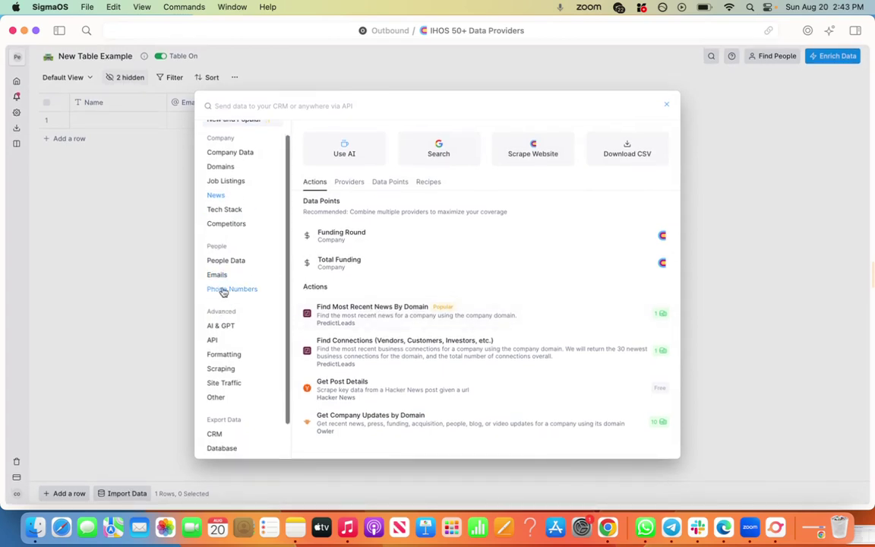
scroll(225, 347, "down", 1)
Look through the full list of Scraping actions and open the Competitors category.
left_click(223, 350)
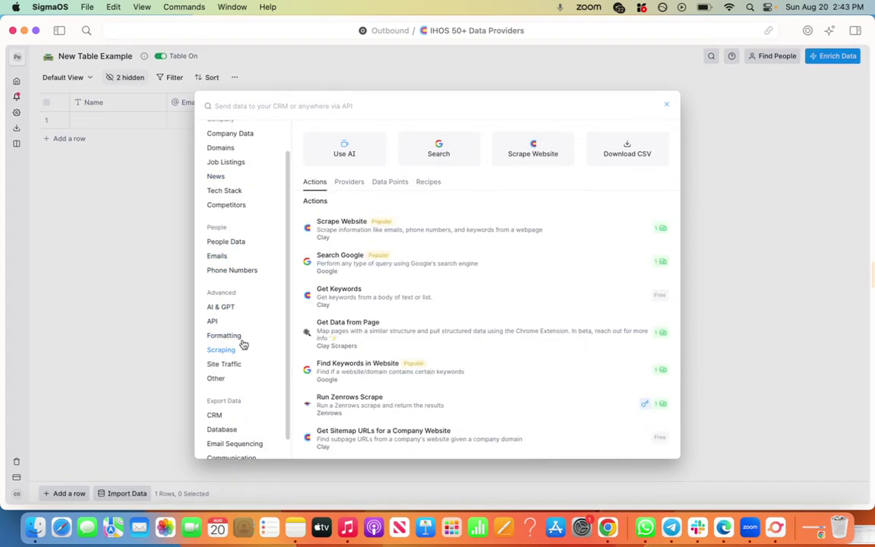
scroll(426, 334, "down", 3)
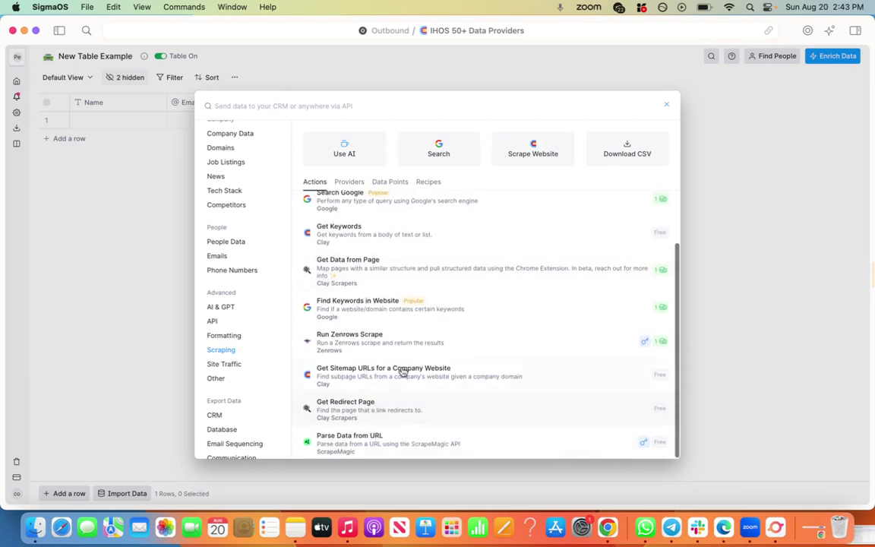
scroll(371, 305, "up", 1)
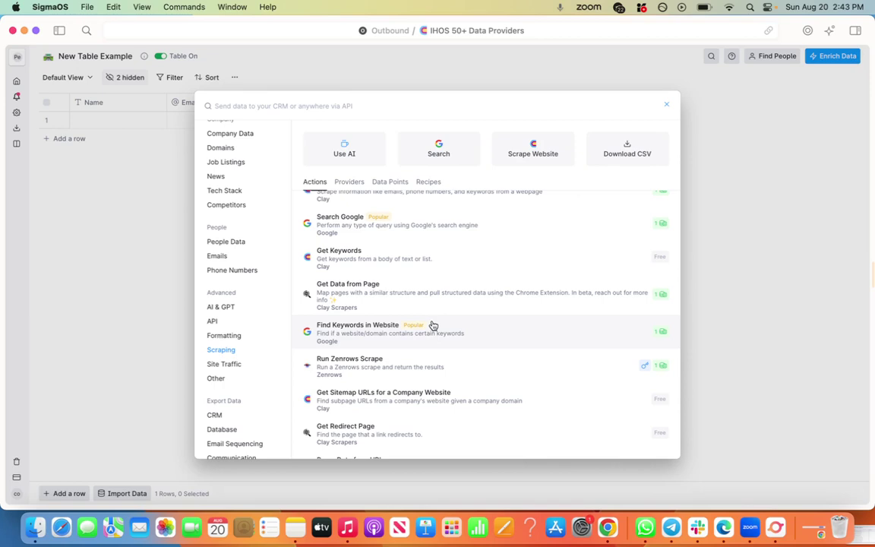
scroll(398, 322, "up", 2)
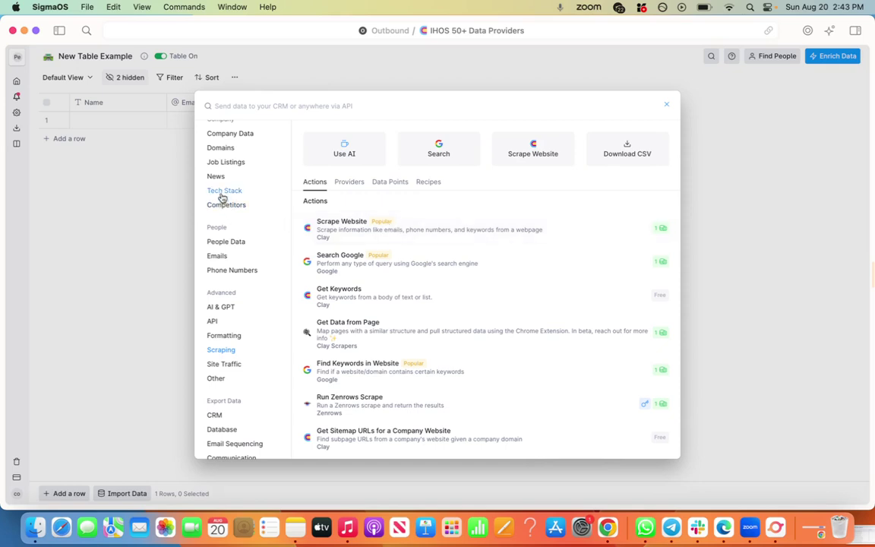
scroll(222, 199, "up", 2)
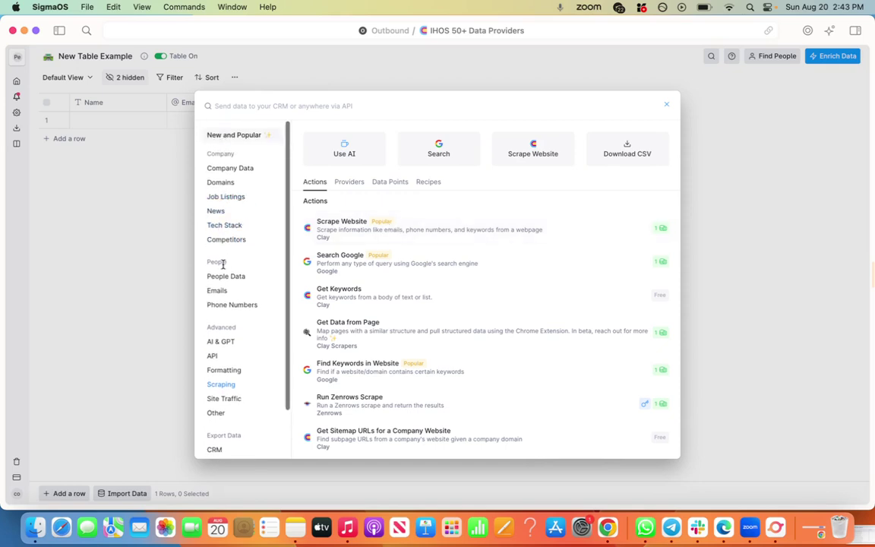
left_click(226, 241)
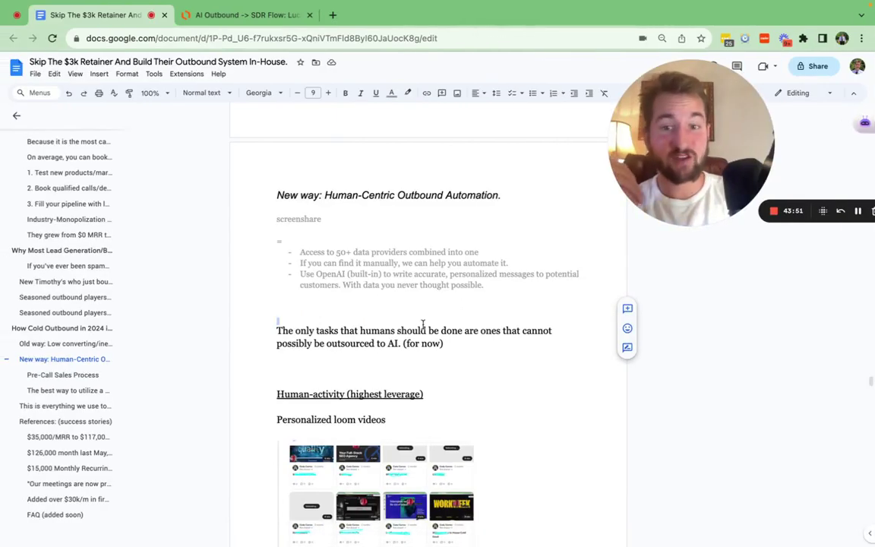
In the Google Docs outbound document, highlight the sentence "The only tasks that humans should be done are ones that cannot possibly be outsourced to AI. (for now)".
scroll(403, 303, "down", 1)
left_click_drag(454, 320, 272, 308)
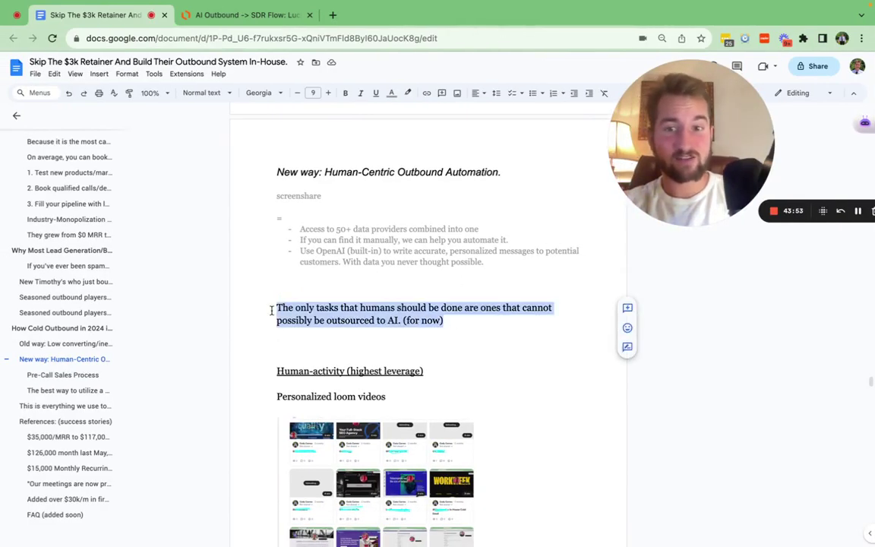
scroll(404, 318, "down", 1)
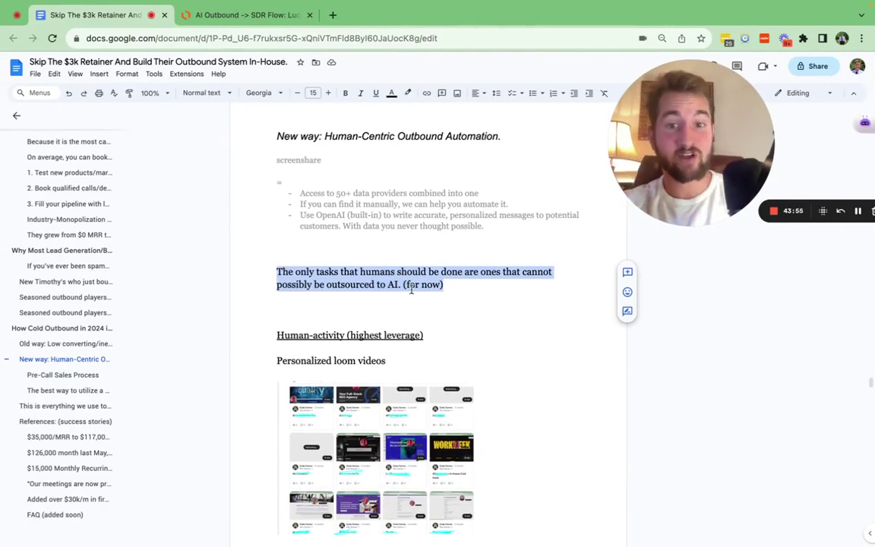
scroll(417, 277, "down", 1)
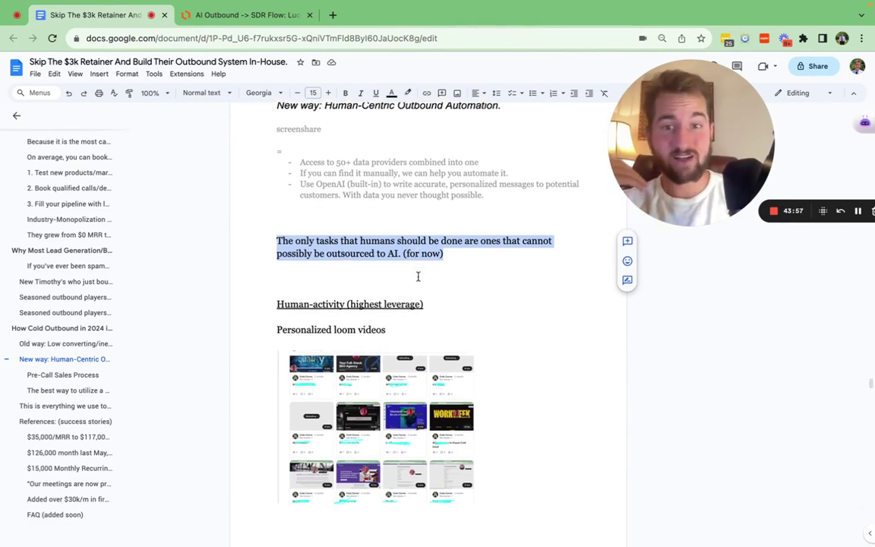
scroll(418, 276, "down", 1)
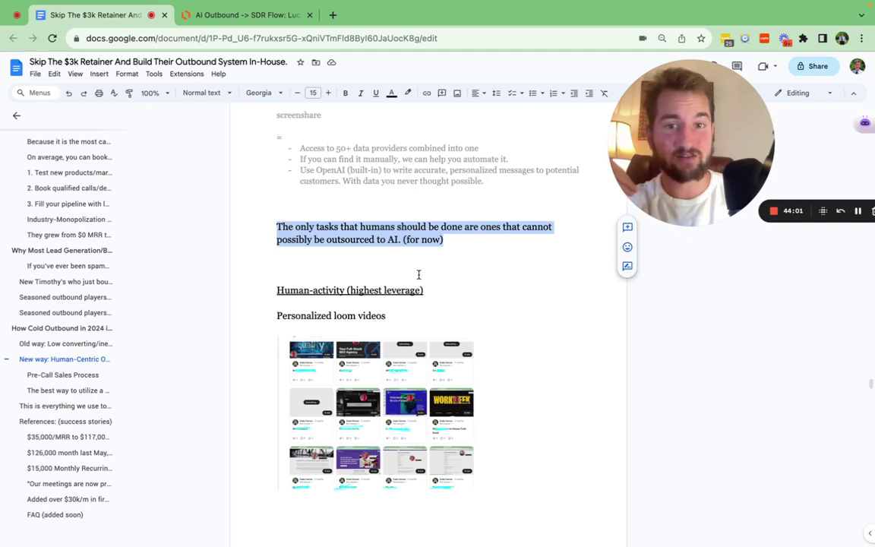
scroll(418, 274, "down", 2)
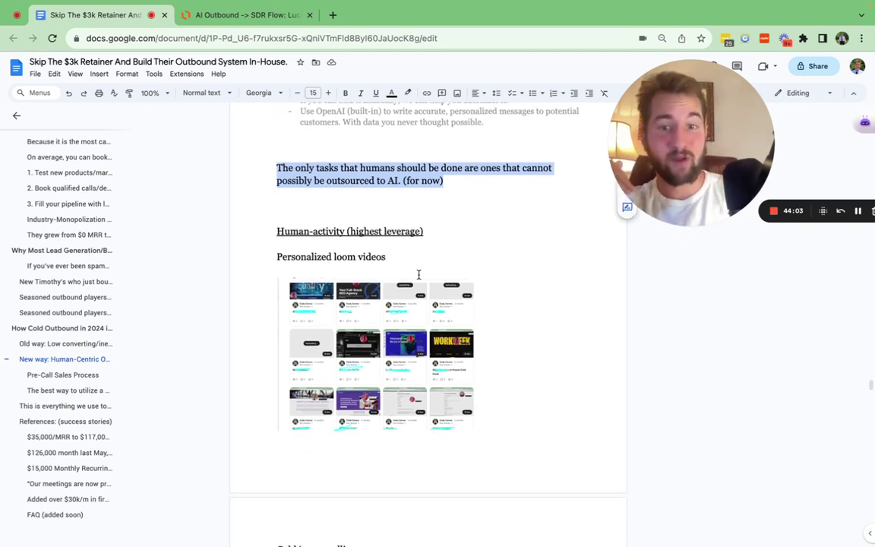
Examine the "Personalized loom videos" line and its example thumbnails under Human-activity (highest leverage).
left_click(400, 244)
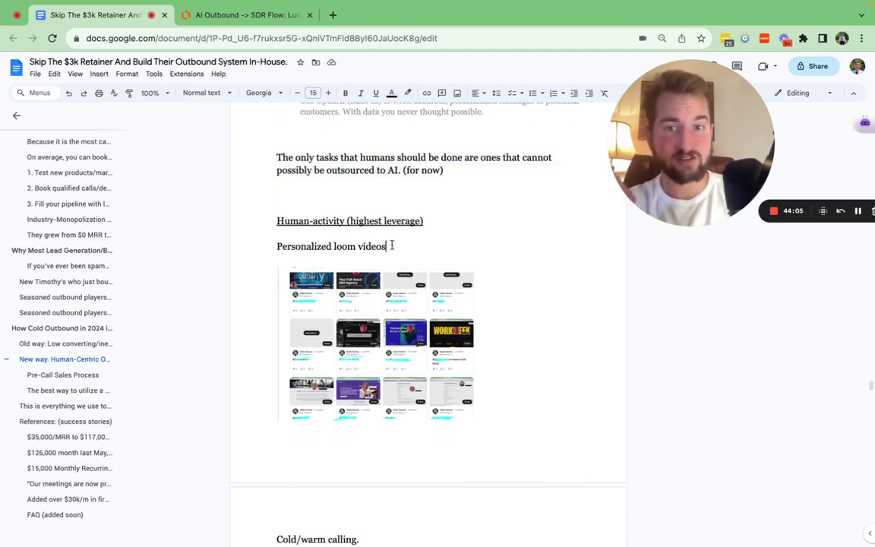
triple_click(392, 246)
left_click(418, 244)
scroll(425, 304, "down", 3)
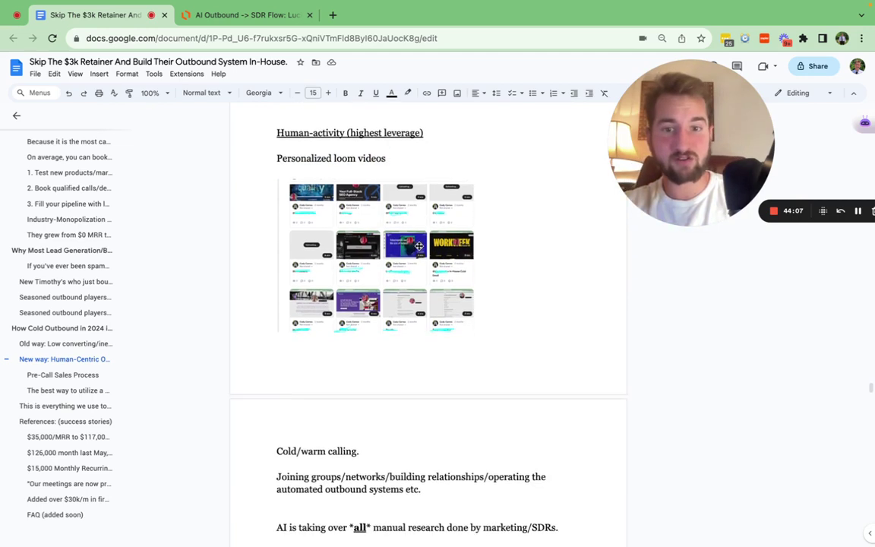
scroll(457, 399, "down", 1)
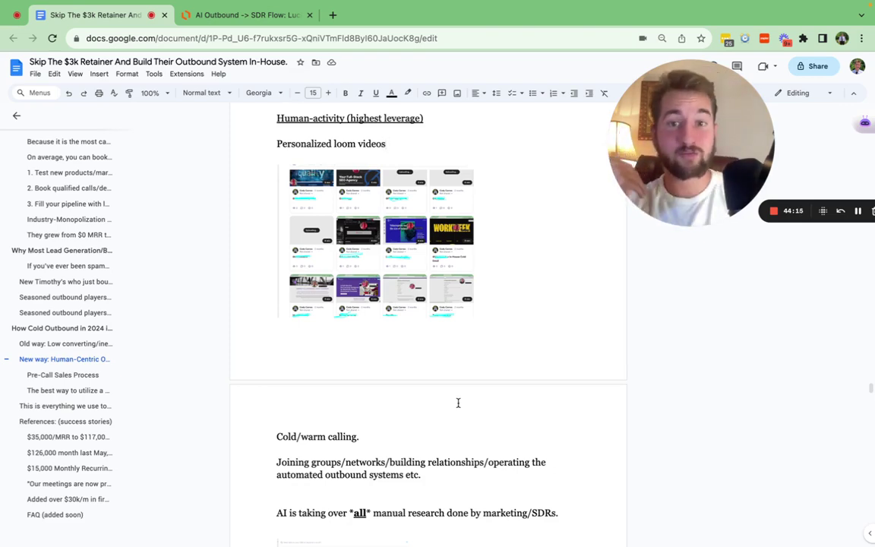
scroll(458, 402, "down", 2)
scroll(458, 402, "up", 2)
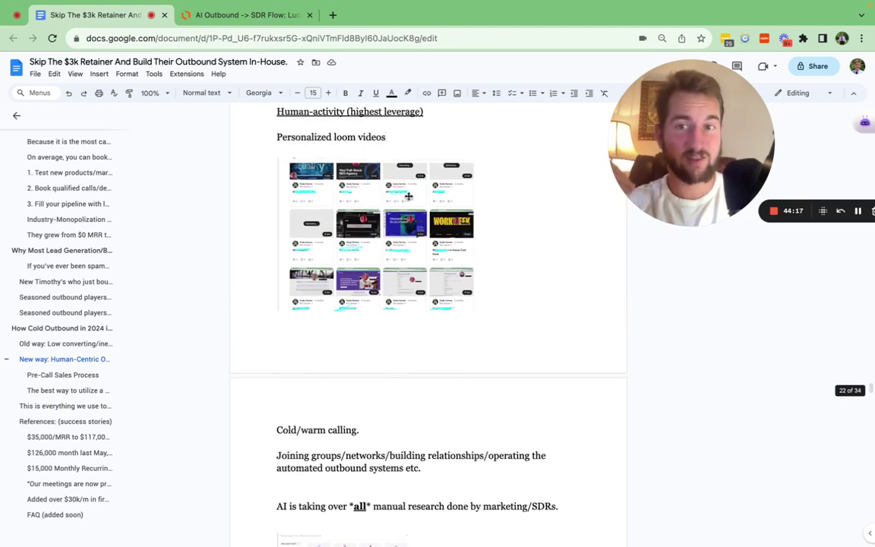
scroll(354, 332, "down", 3)
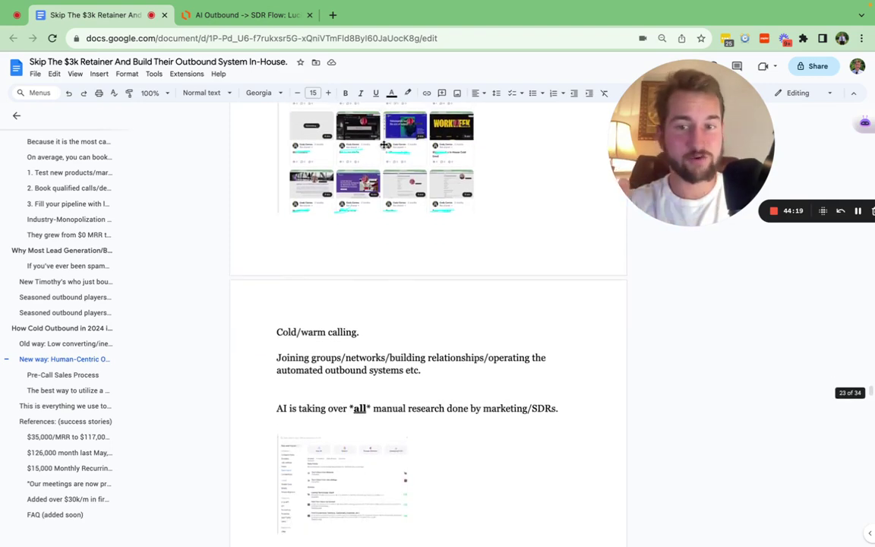
Highlight "warm calling." in the Cold/warm calling line, and clear the selection.
left_click_drag(301, 331, 365, 335)
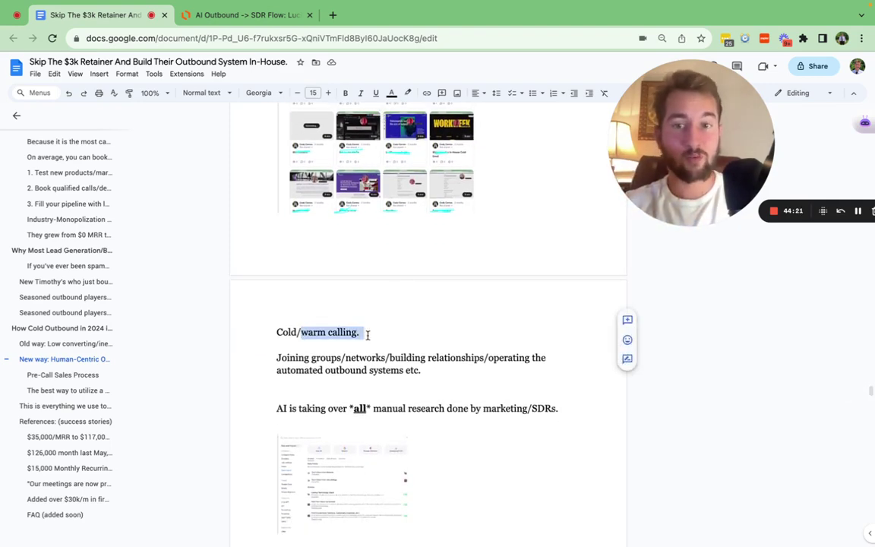
left_click(380, 331)
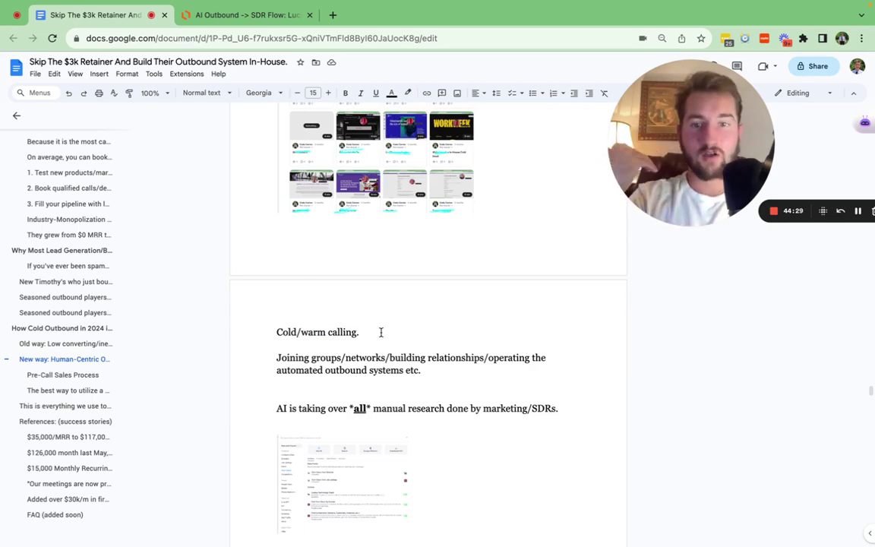
scroll(380, 332, "down", 1)
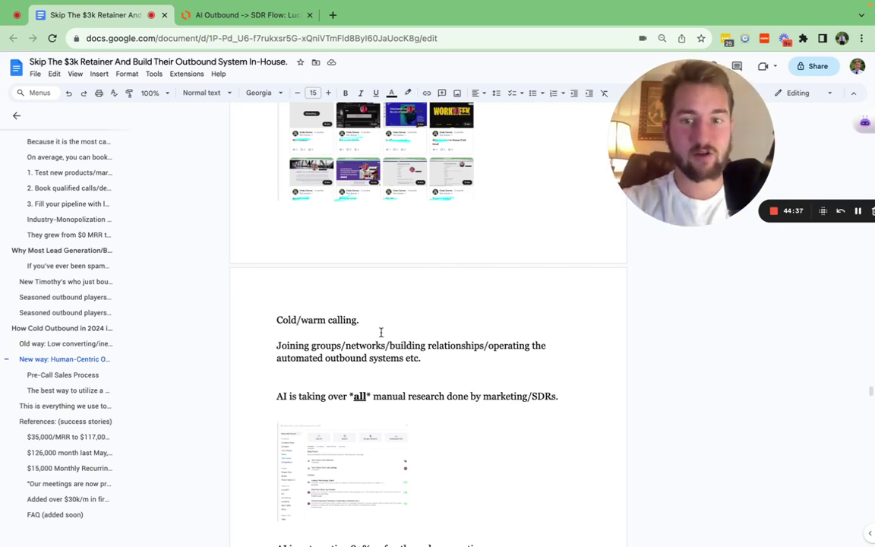
Highlight "Joining groups/networks/building relationships" in the line below Cold/warm calling, and clear the selection.
scroll(380, 332, "down", 2)
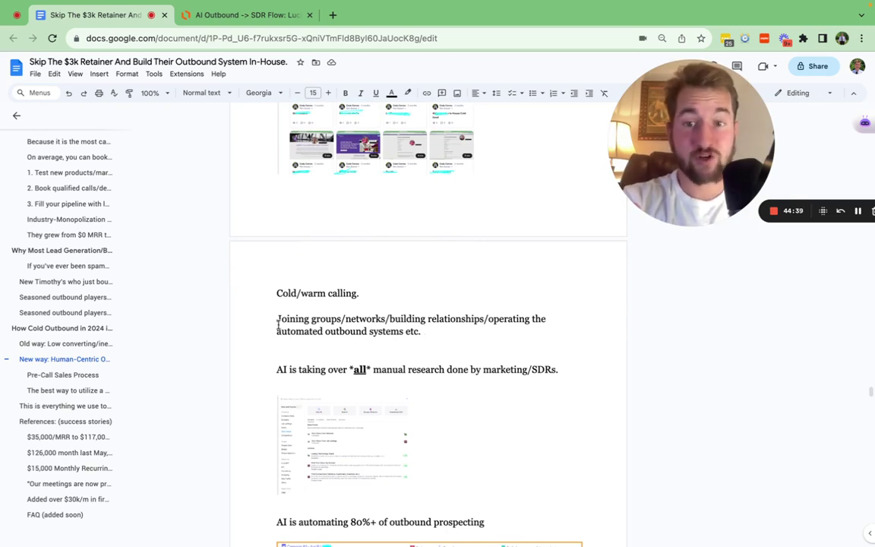
left_click_drag(278, 324, 400, 321)
left_click(444, 307)
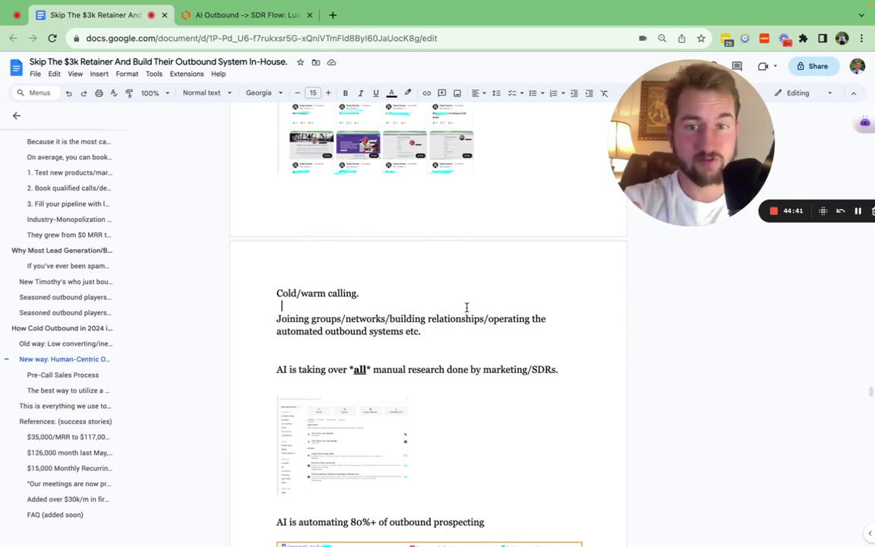
left_click_drag(466, 307, 489, 318)
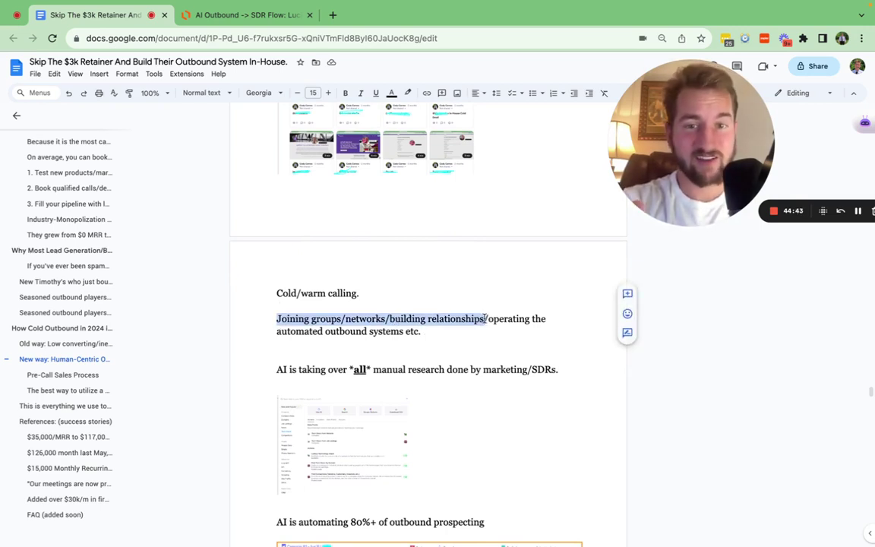
scroll(485, 318, "down", 1)
left_click(490, 292)
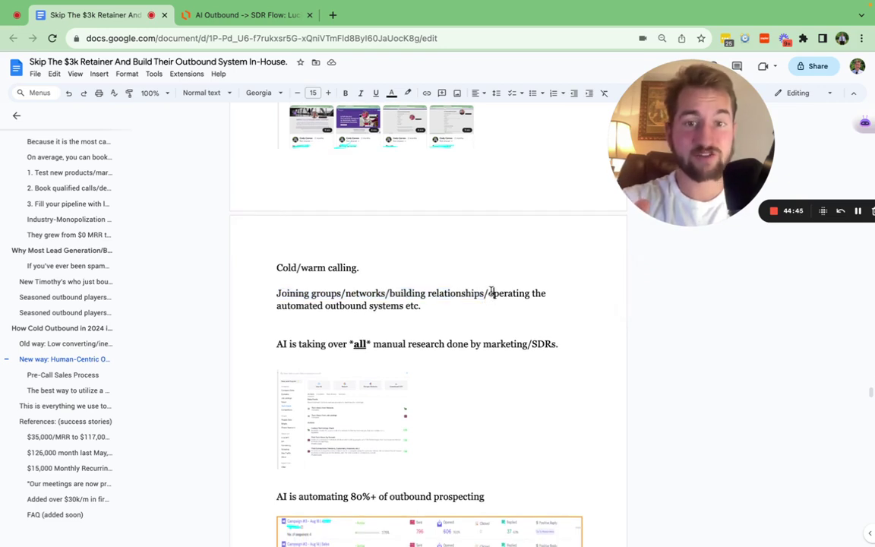
Highlight "operating the automated outbound systems etc" at the end of the Joining groups paragraph.
left_click_drag(489, 292, 407, 303)
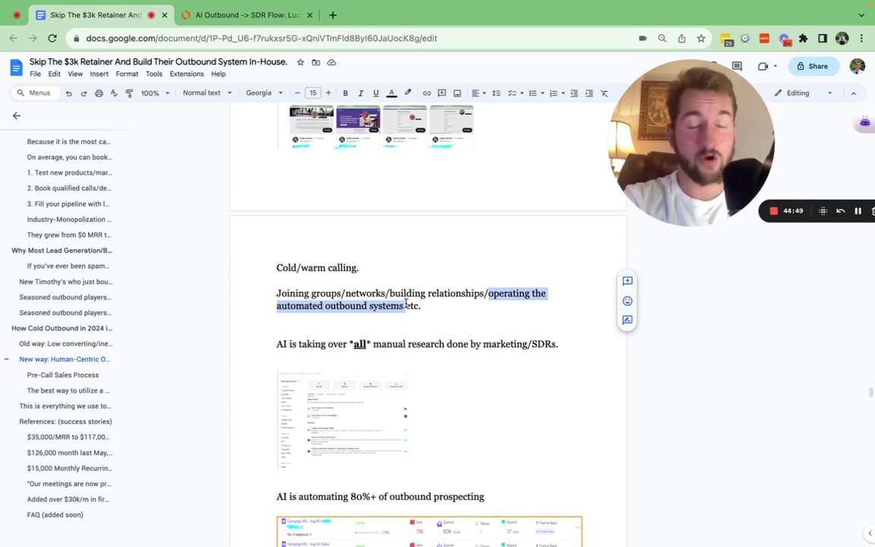
left_click_drag(407, 303, 429, 305)
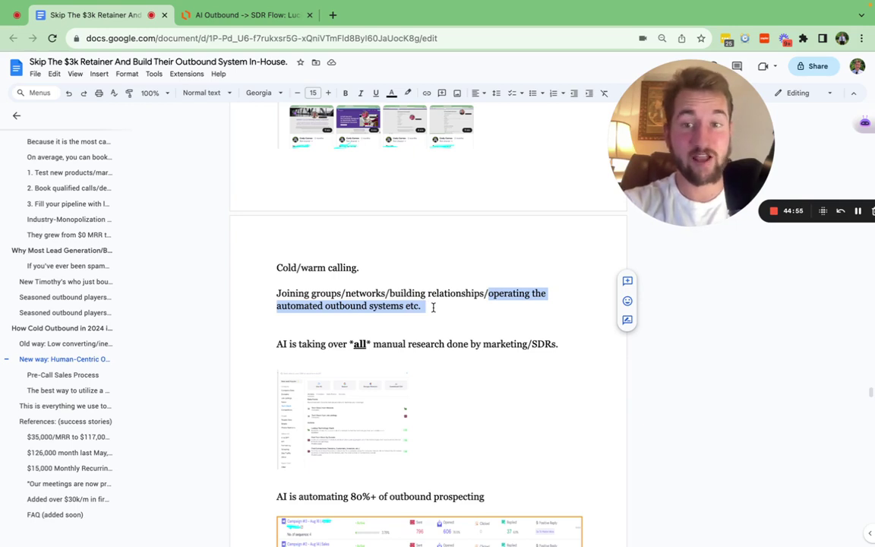
scroll(433, 307, "down", 1)
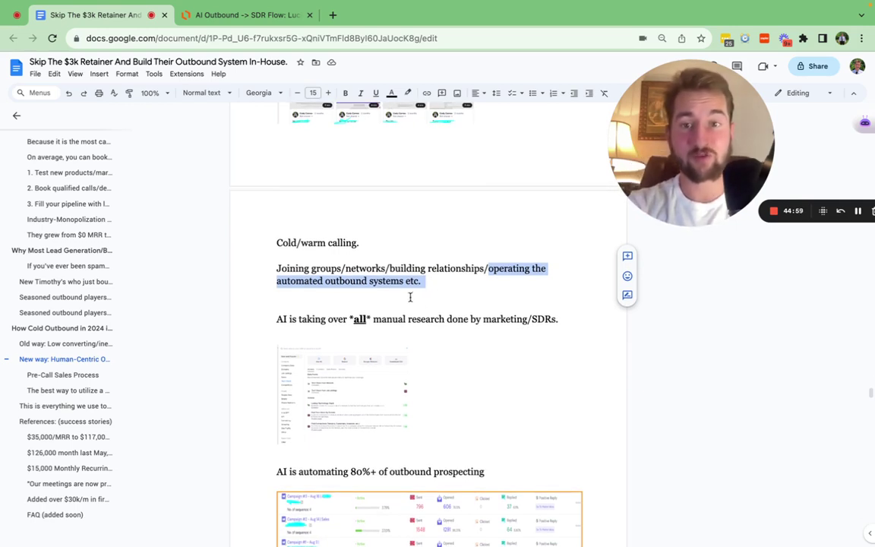
left_click(355, 294)
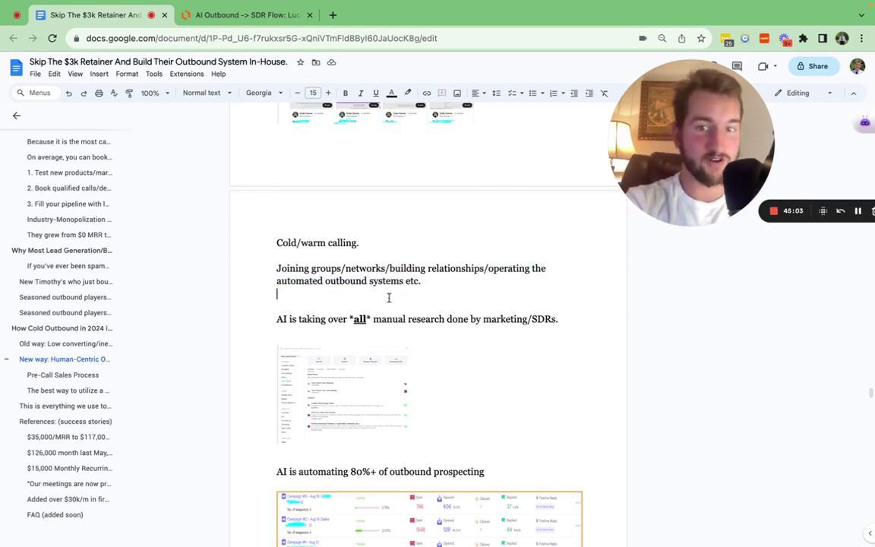
scroll(389, 297, "down", 1)
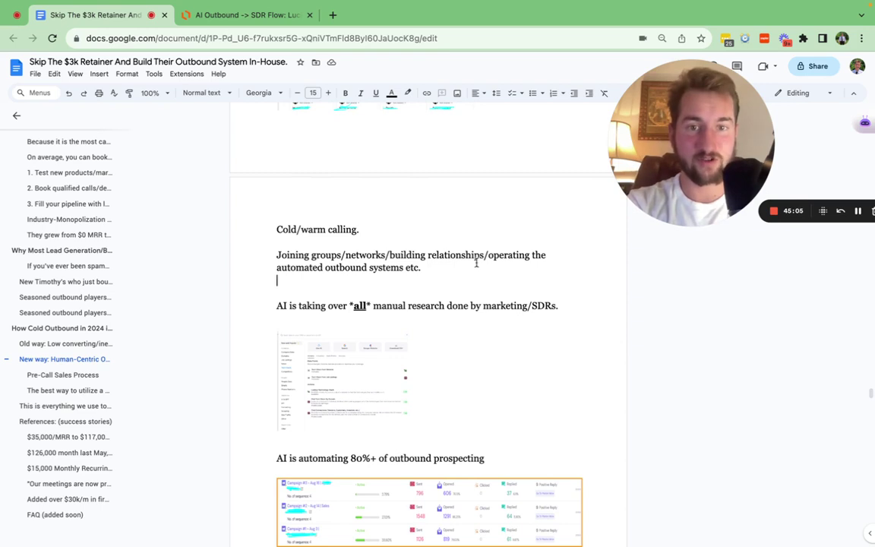
left_click_drag(488, 255, 420, 267)
scroll(419, 262, "down", 1)
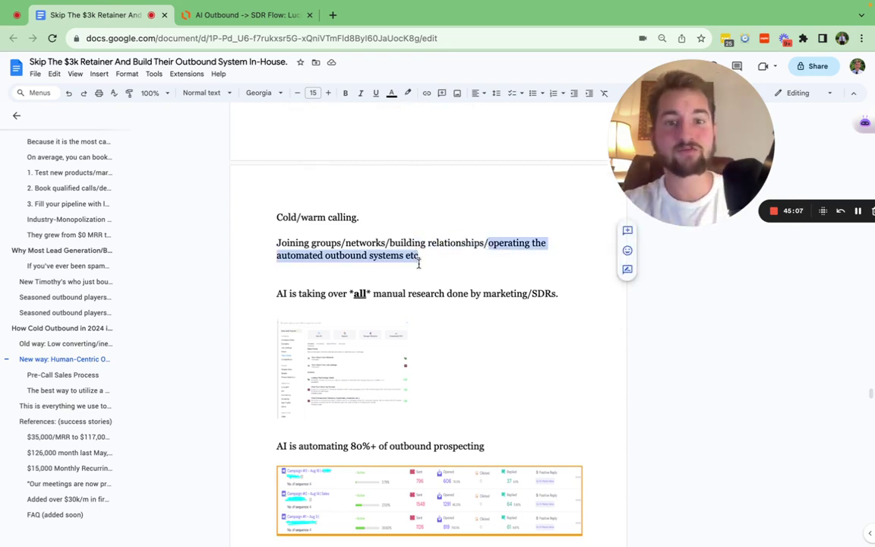
Highlight "marketing/SDRs" in the line on AI taking over manual research, and view the outbound prospecting campaign screenshot.
scroll(414, 263, "down", 1)
scroll(310, 253, "down", 1)
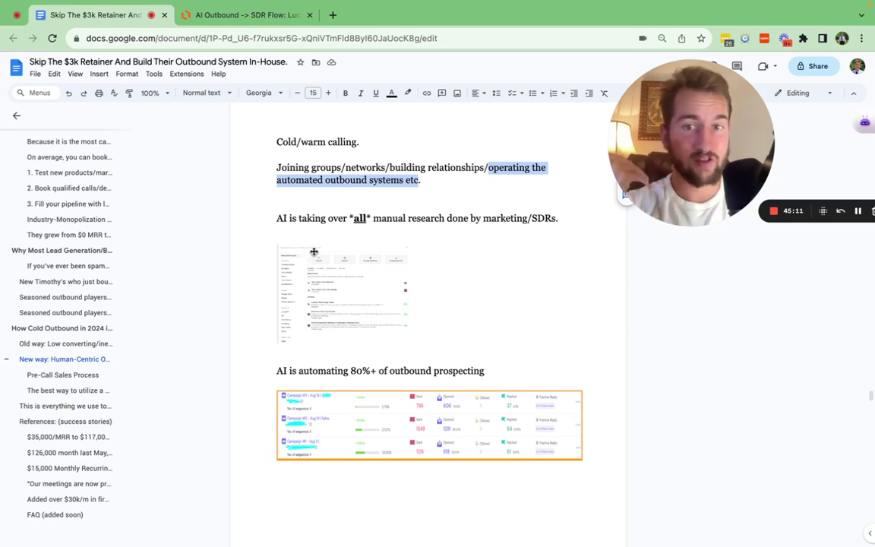
scroll(314, 251, "down", 1)
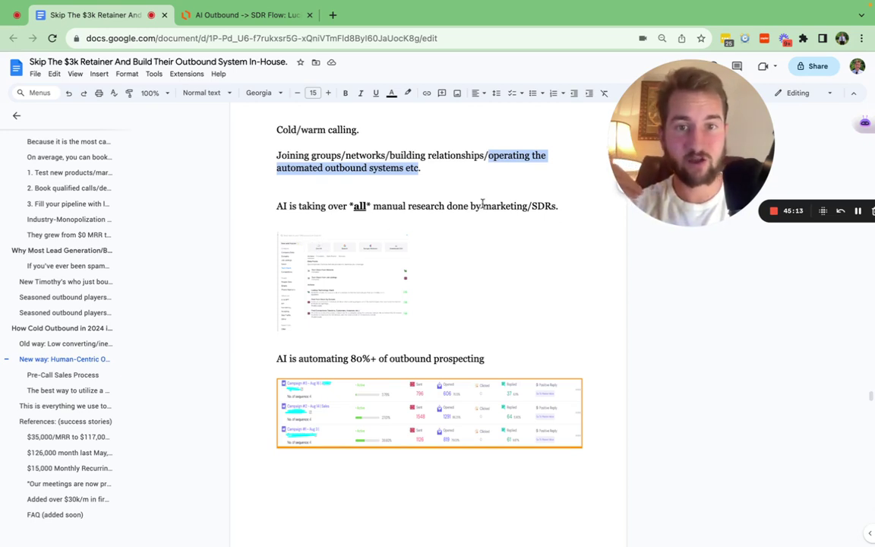
left_click_drag(482, 203, 550, 206)
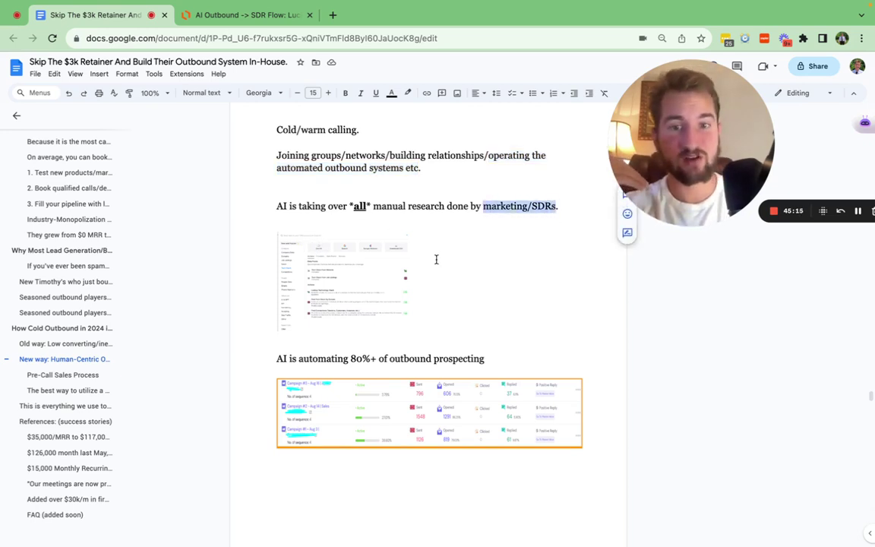
scroll(367, 264, "down", 3)
scroll(441, 283, "down", 1)
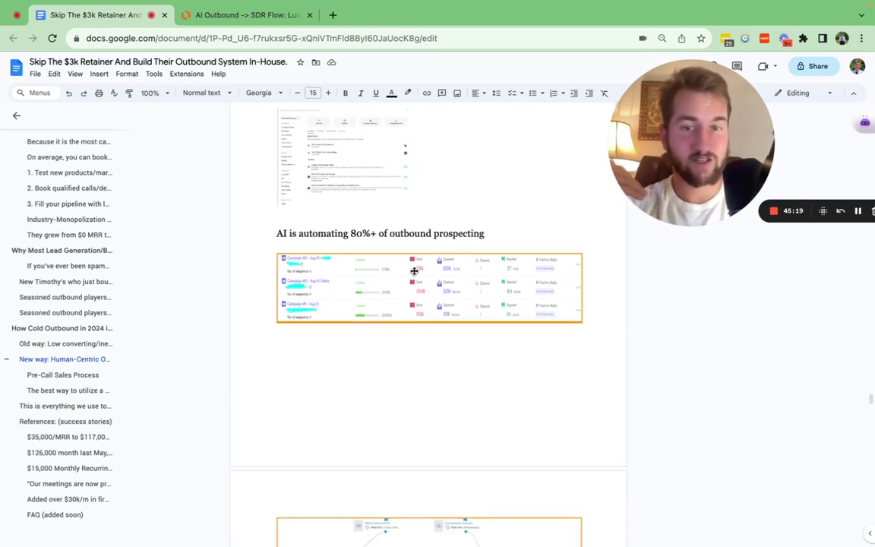
View the outreach sequence flowchart, and highlight the whole bulleted list below "Compared directly to a human SDR, AI can:".
scroll(412, 269, "down", 8)
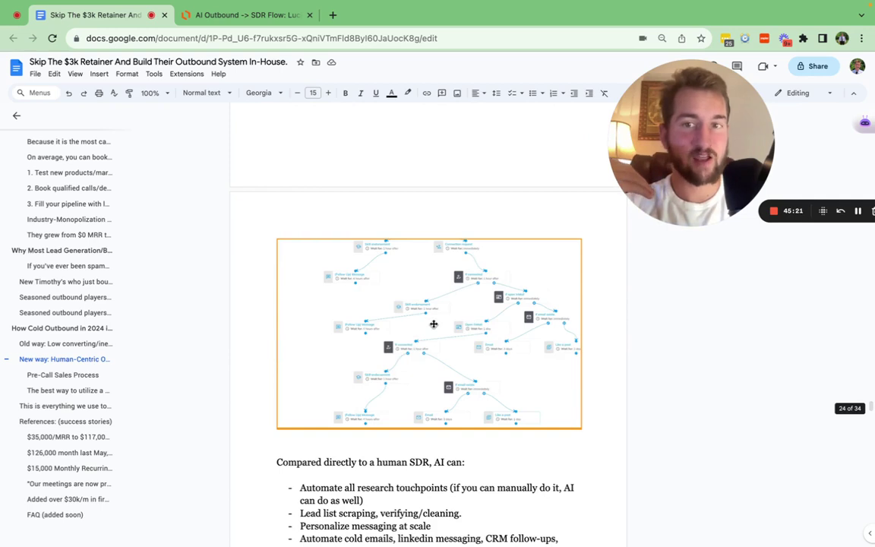
scroll(455, 300, "up", 6)
scroll(403, 227, "down", 8)
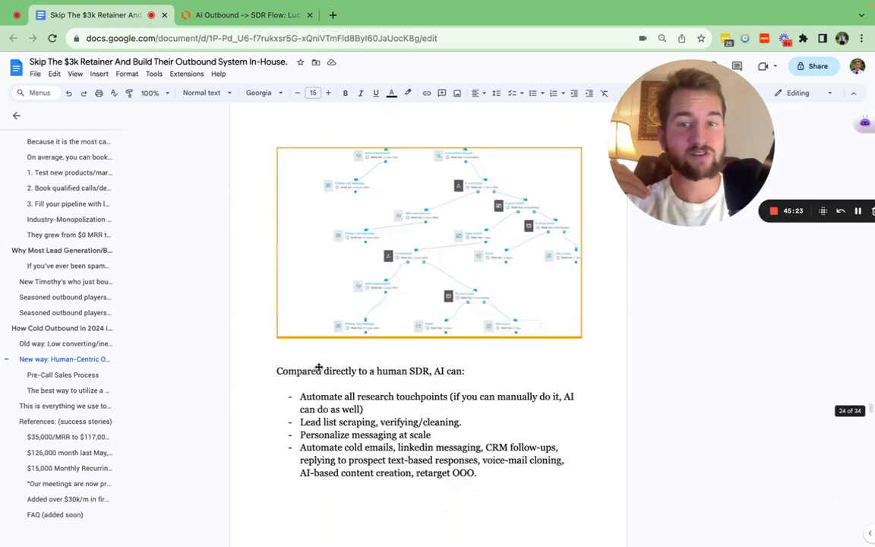
scroll(390, 271, "down", 1)
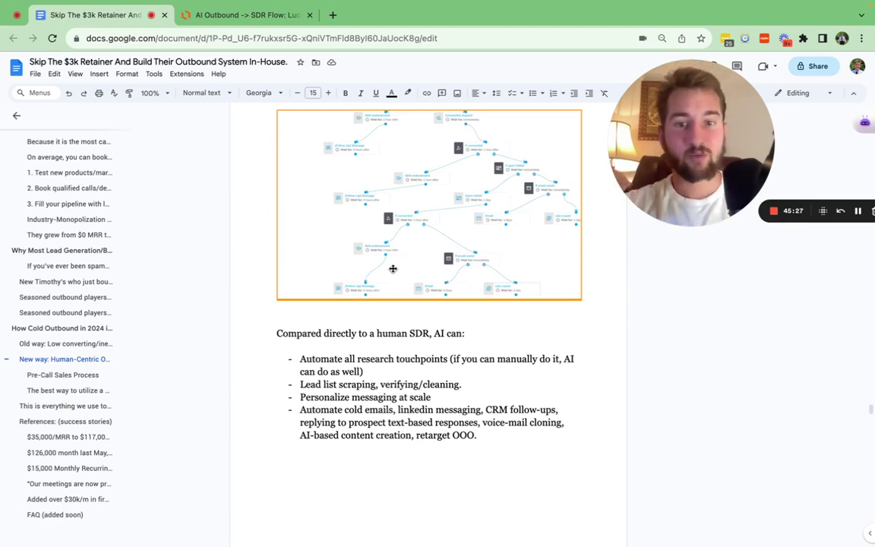
scroll(370, 366, "down", 3)
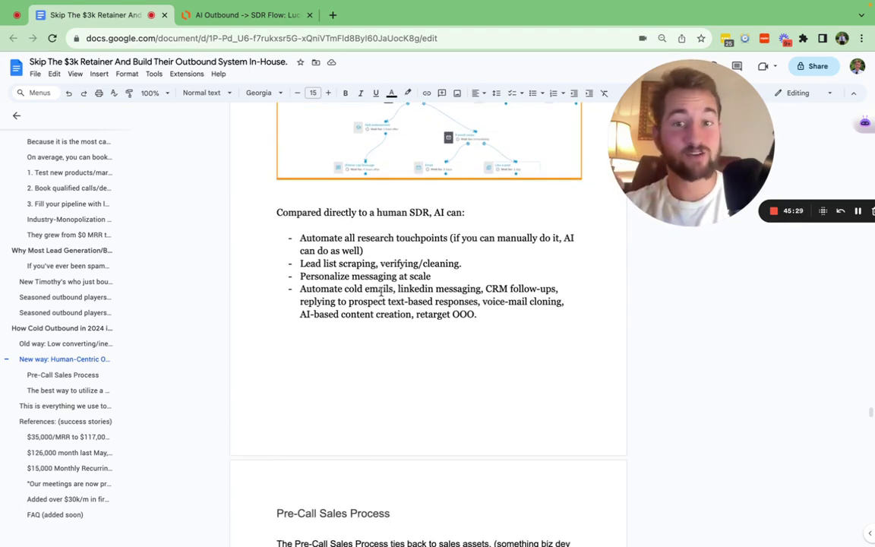
scroll(371, 366, "down", 1)
left_click_drag(494, 303, 294, 226)
Highlight the "Pre-Call Sales Process" heading, and view the section text down to the Lead Acquisition Sales Process flowchart.
scroll(418, 332, "down", 8)
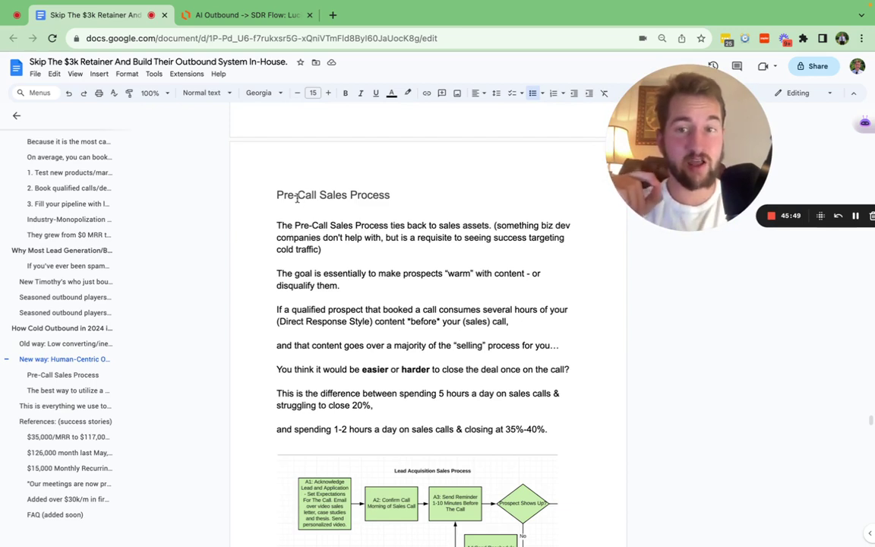
left_click_drag(276, 198, 393, 197)
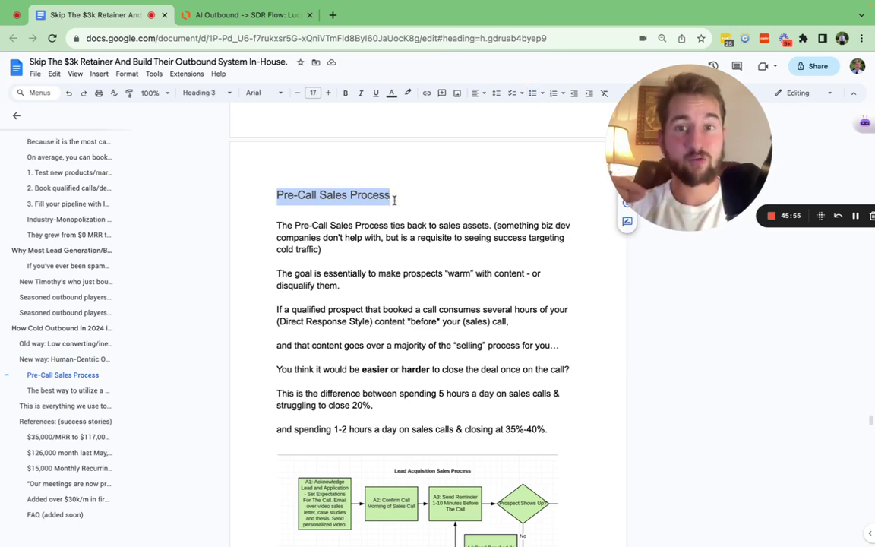
scroll(394, 198, "down", 1)
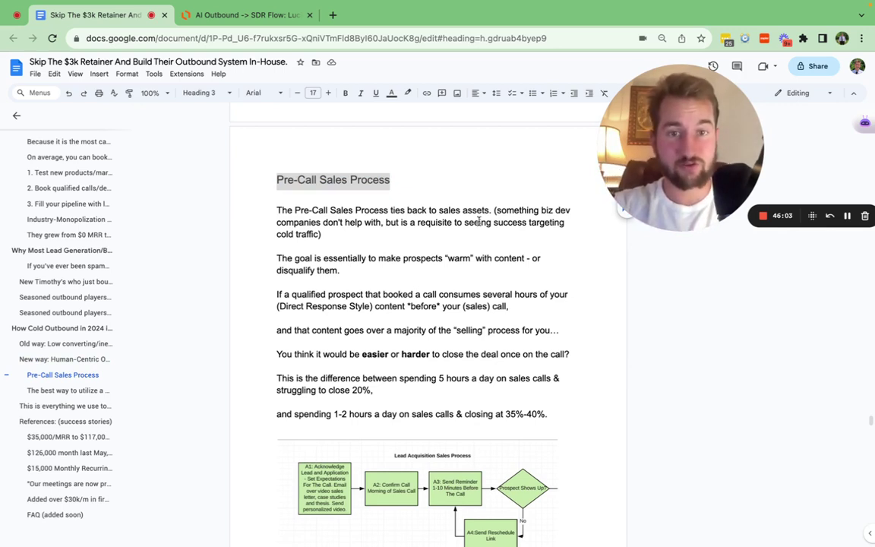
scroll(476, 277, "down", 1)
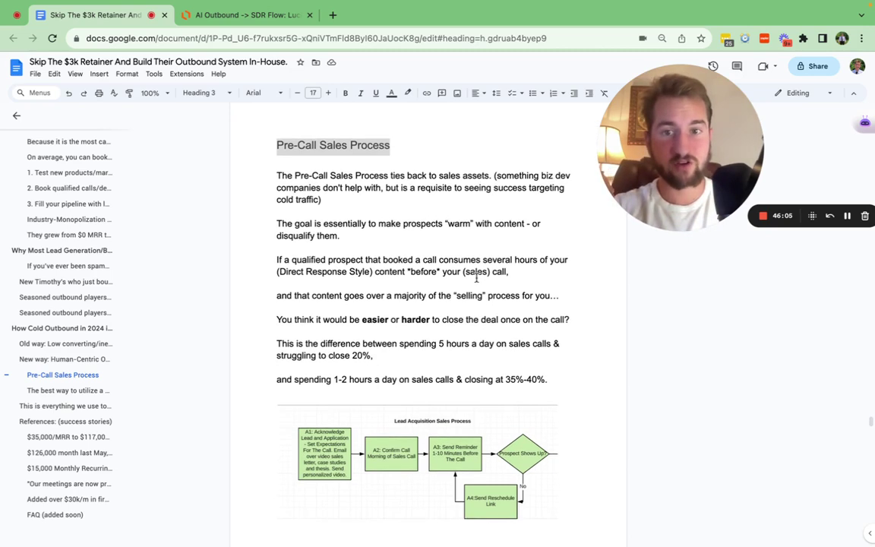
scroll(607, 266, "down", 1)
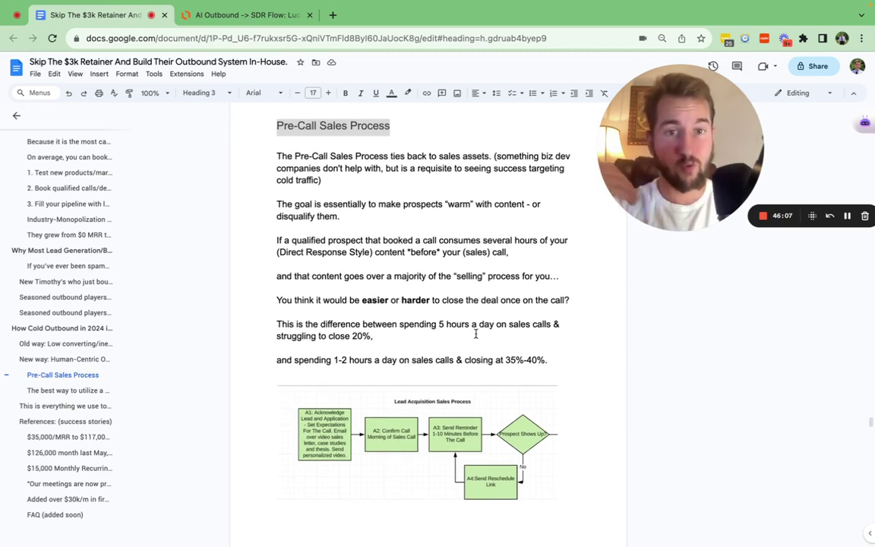